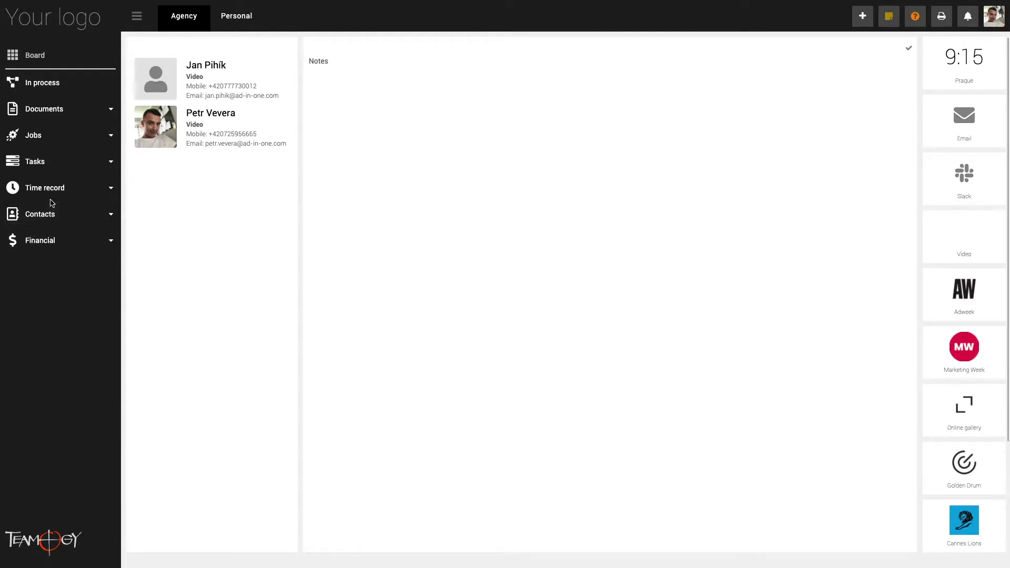
Create a new blank Sales quotation from My documents
click(109, 112)
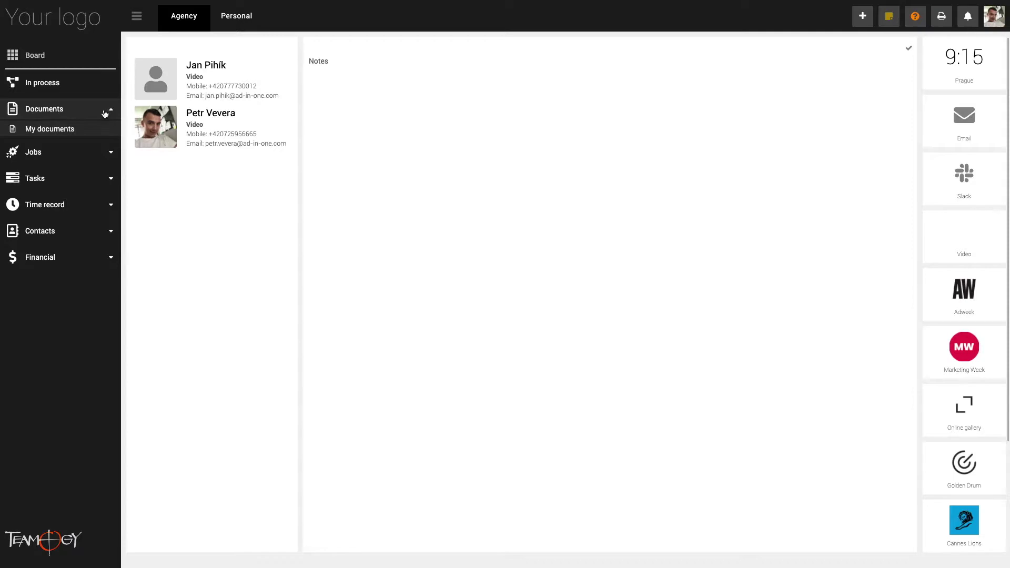
click(72, 132)
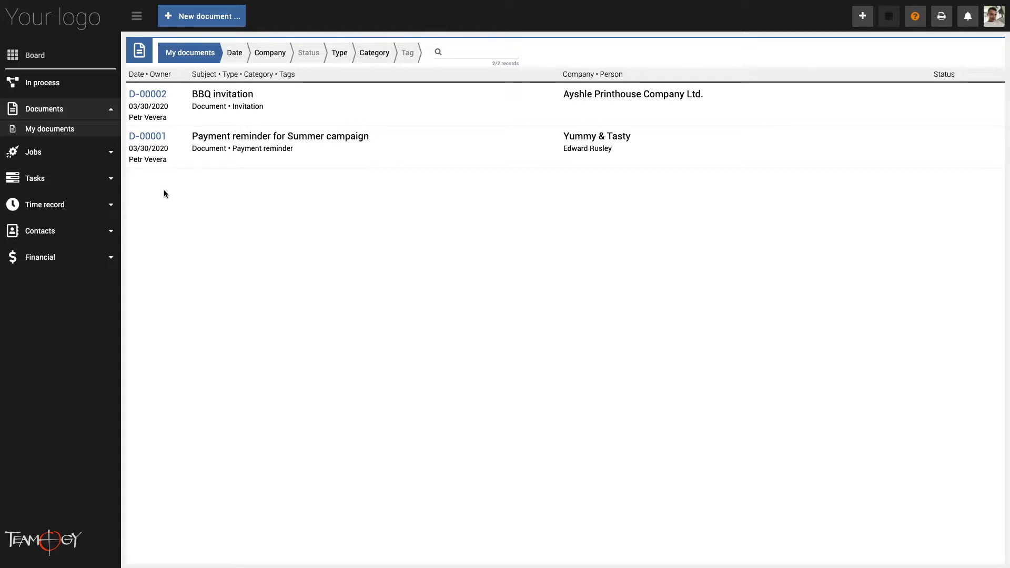
click(188, 20)
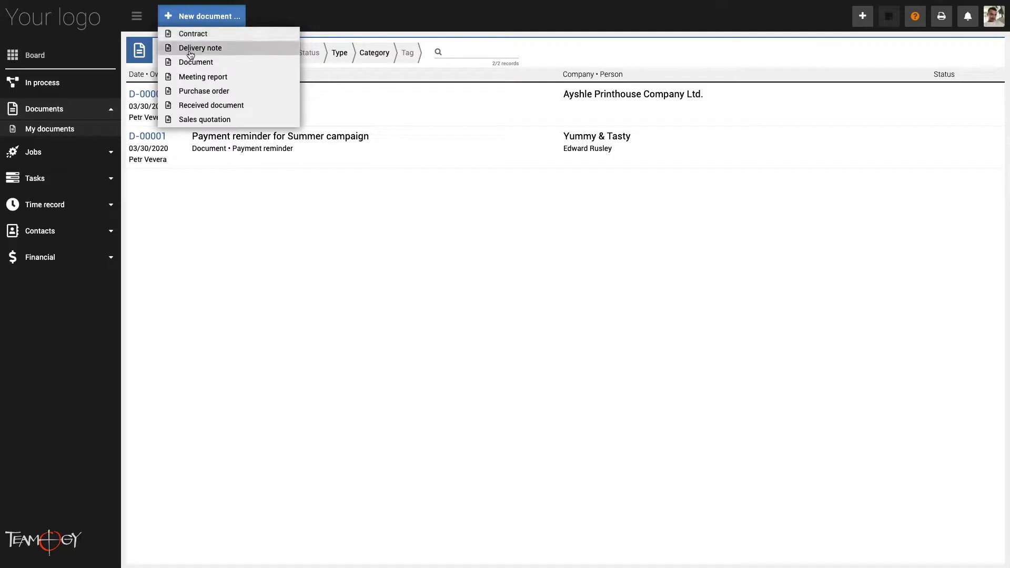
click(181, 122)
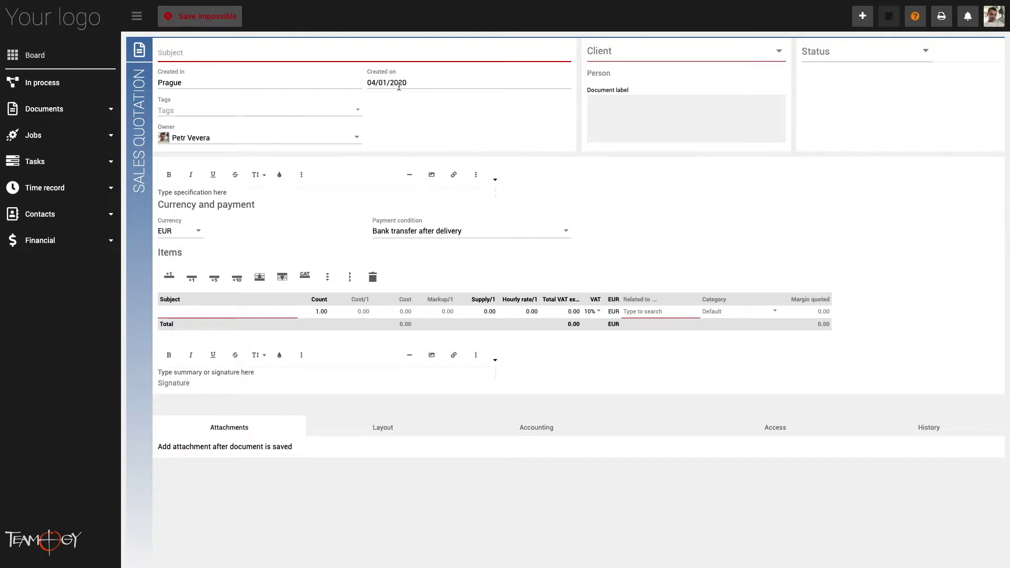
Enter 'Summer food festival' as the quotation subject
click(289, 52)
text(Summer food)
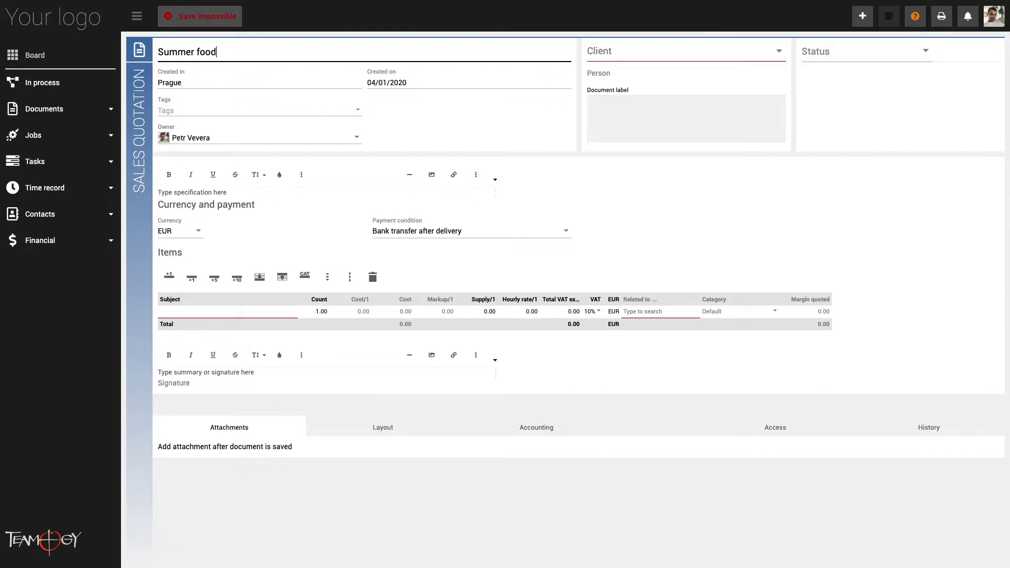
text( festival)
click(423, 137)
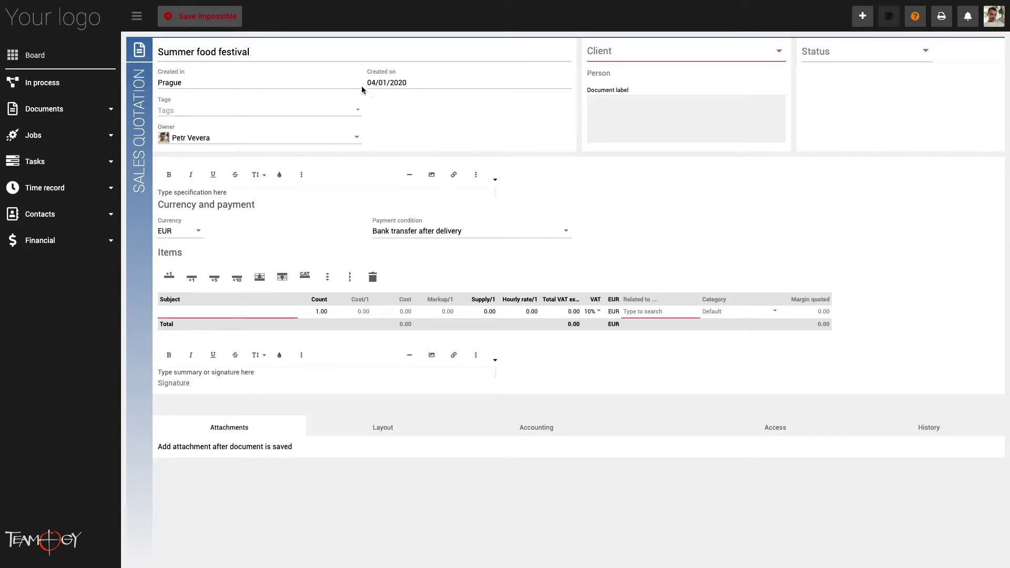
Set Created in to New York and Created on to 03/28/2020
click(333, 83)
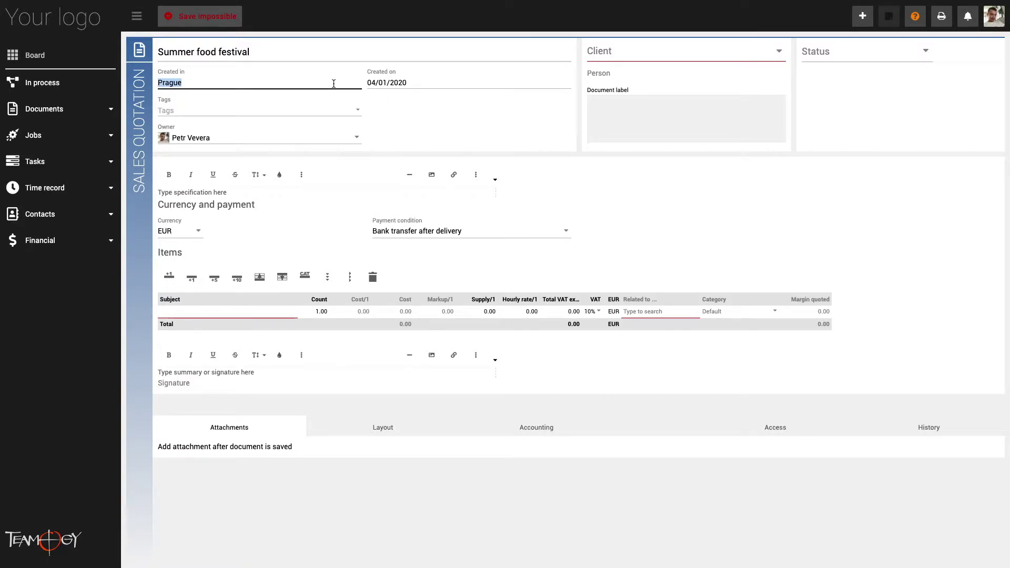
text(New York)
click(386, 106)
click(415, 82)
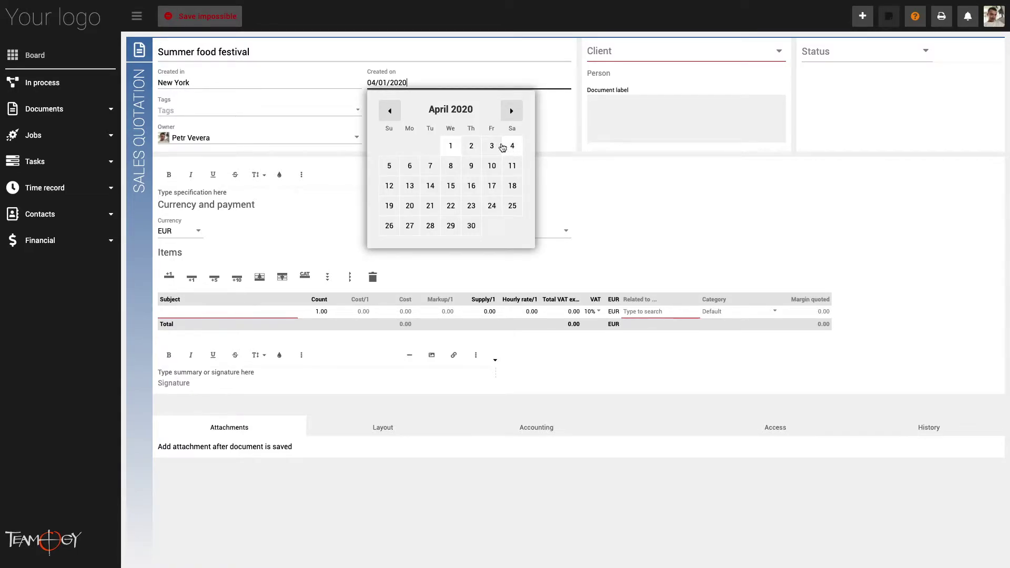
click(394, 112)
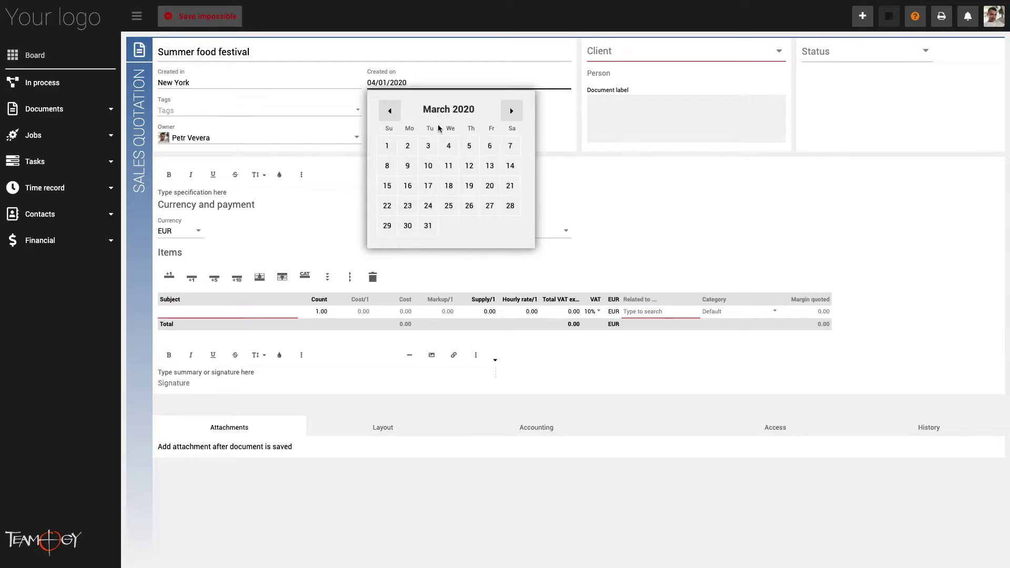
click(512, 206)
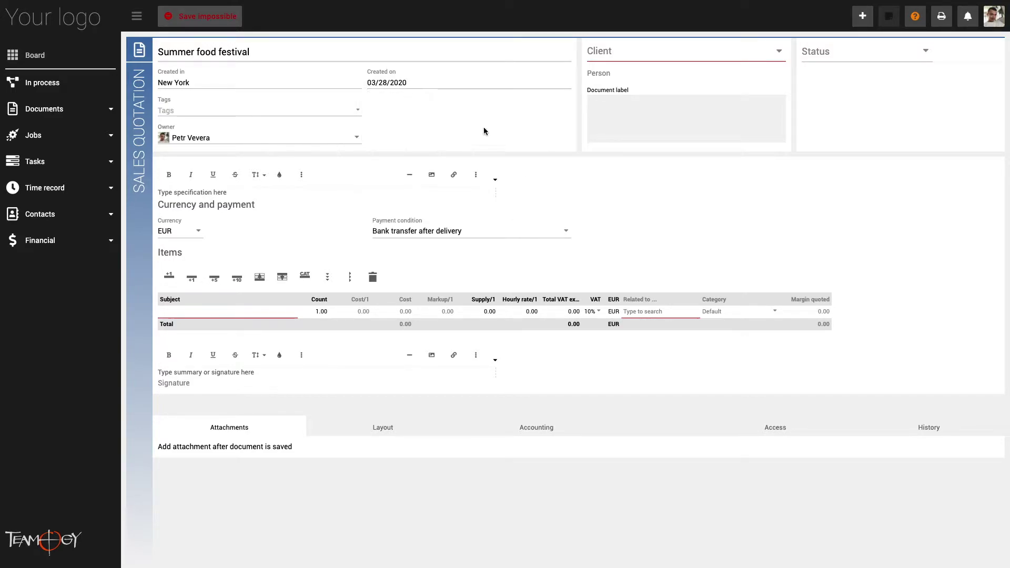
Add the tag 'festival' to the quotation, keeping the current owner
click(283, 103)
text(festival)
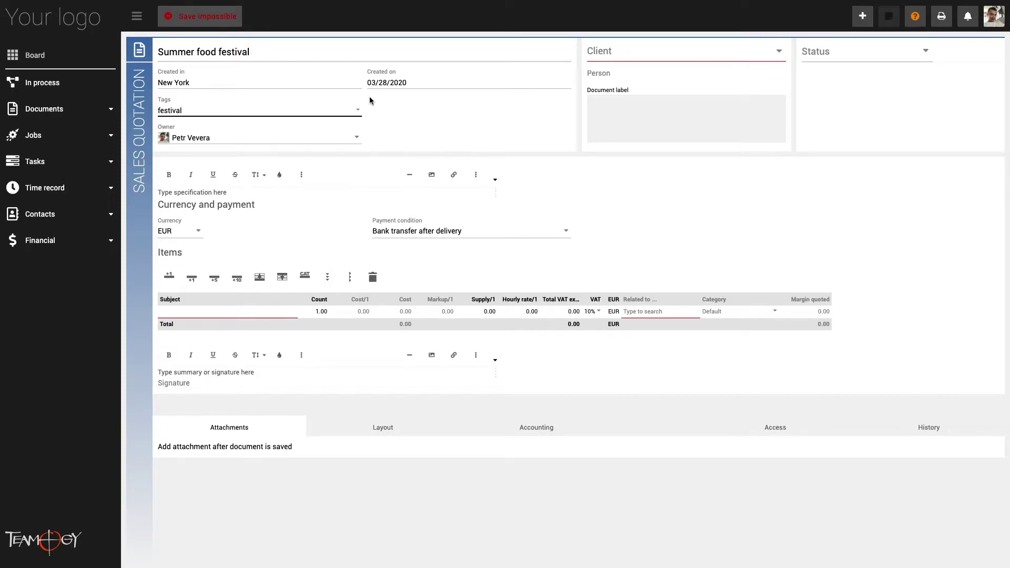
click(370, 96)
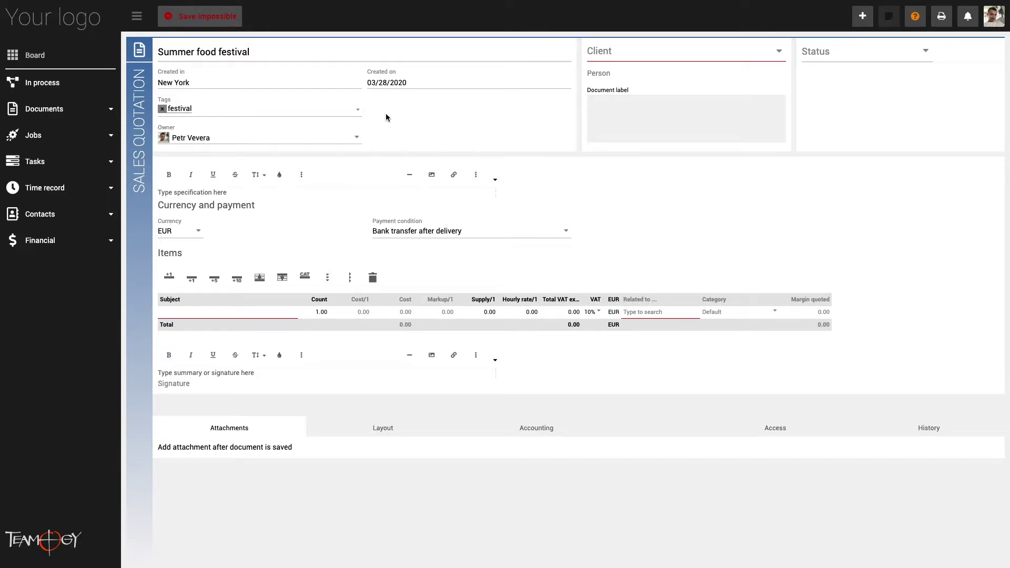
click(320, 141)
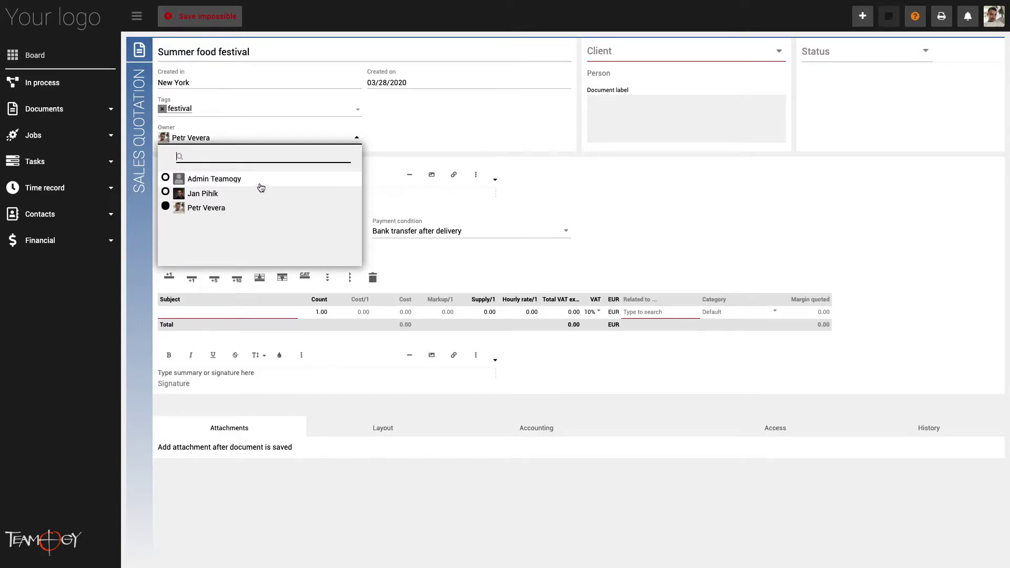
click(492, 116)
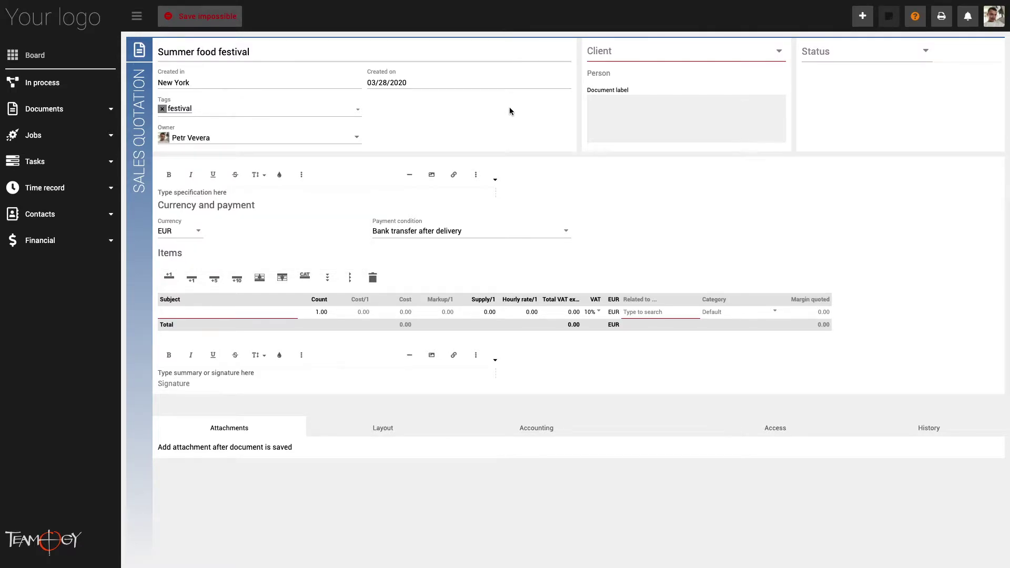
Select Yummy & Tasty as client with its contact person and set status to Processing
click(635, 53)
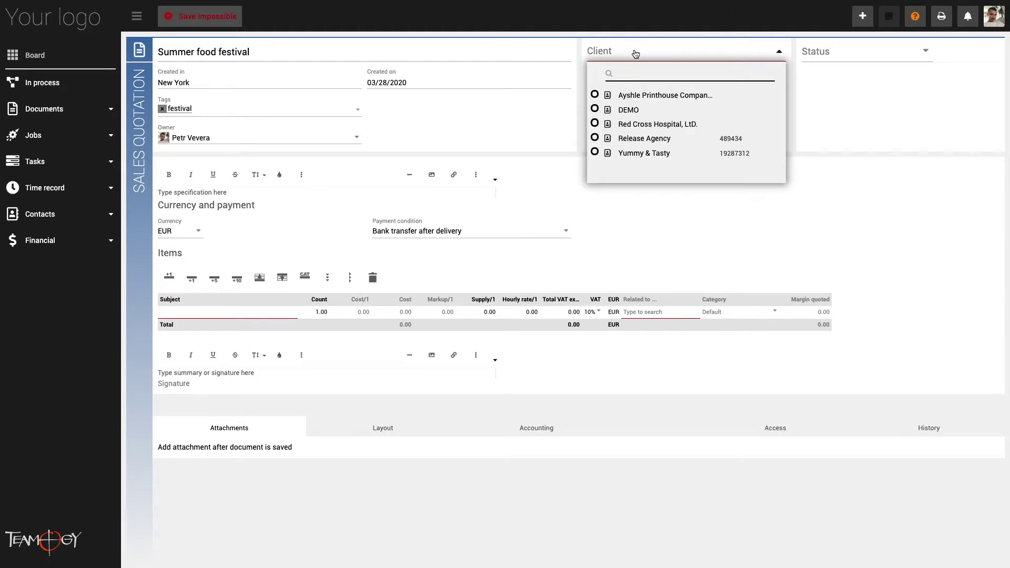
text(y)
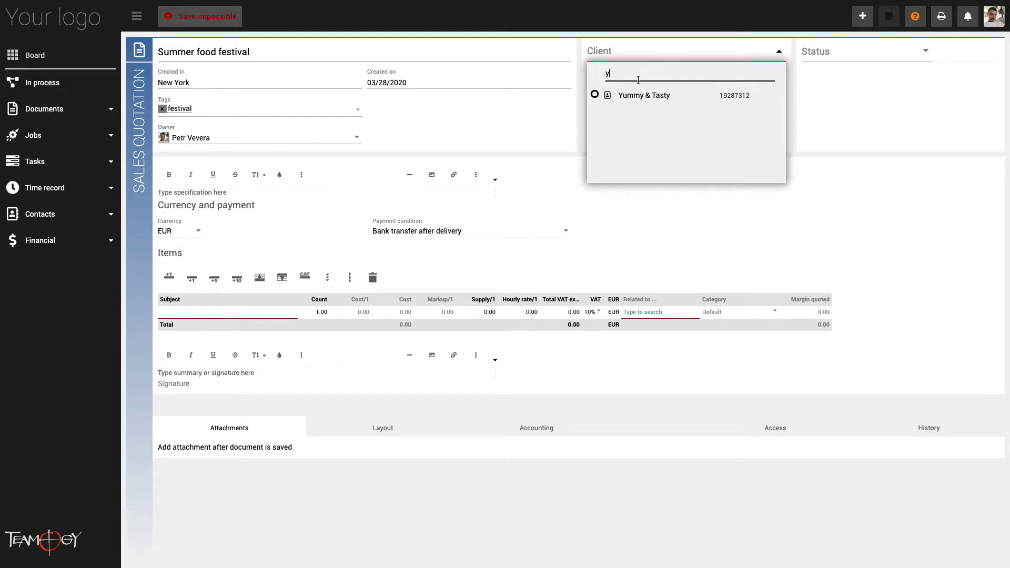
click(638, 96)
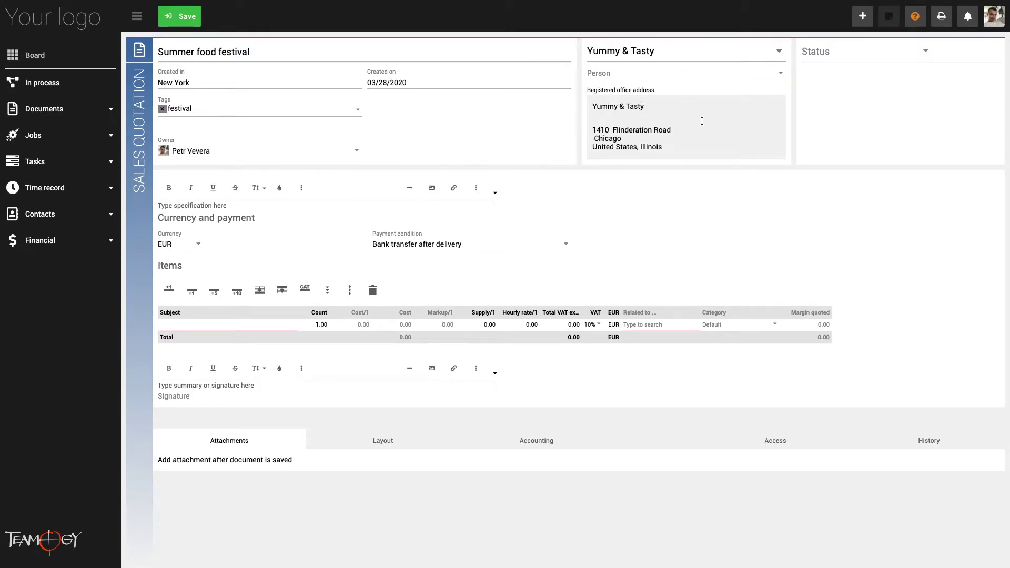
click(779, 74)
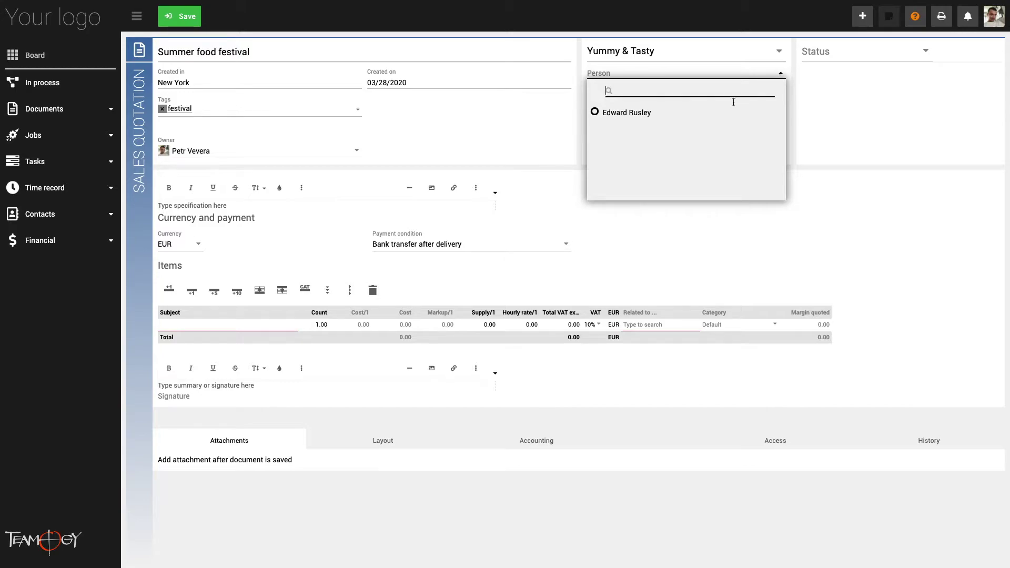
click(650, 113)
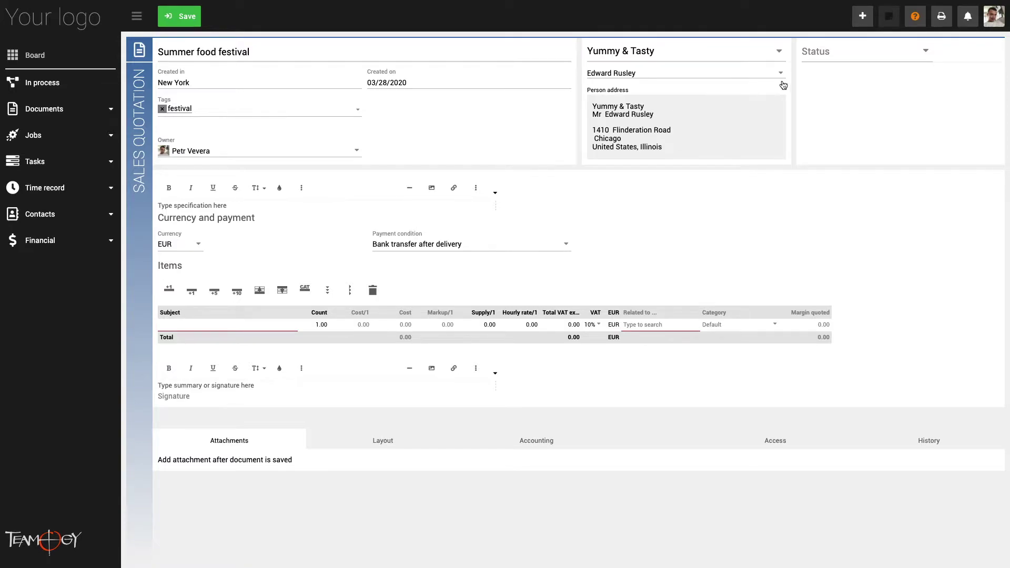
click(844, 57)
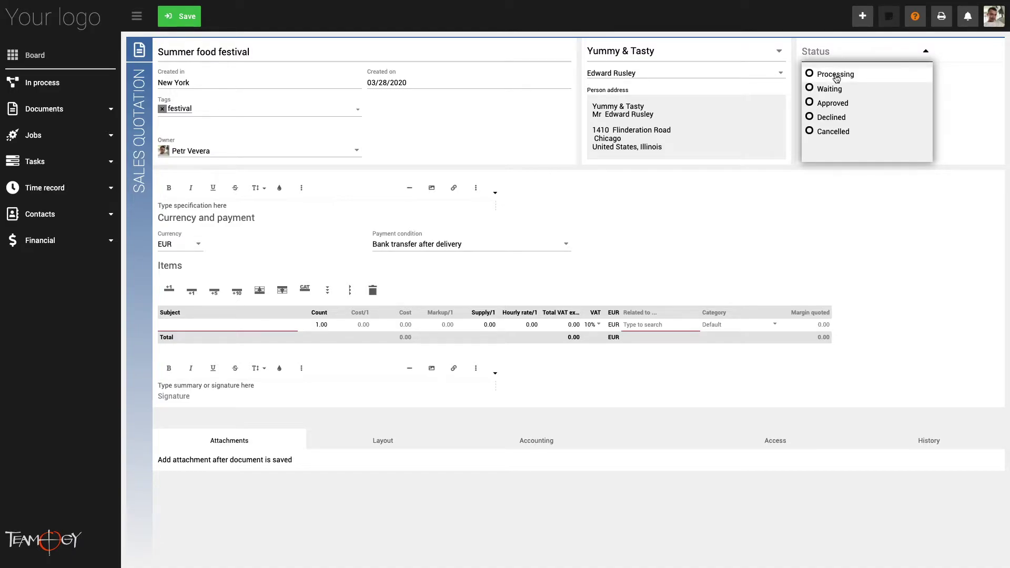
click(836, 76)
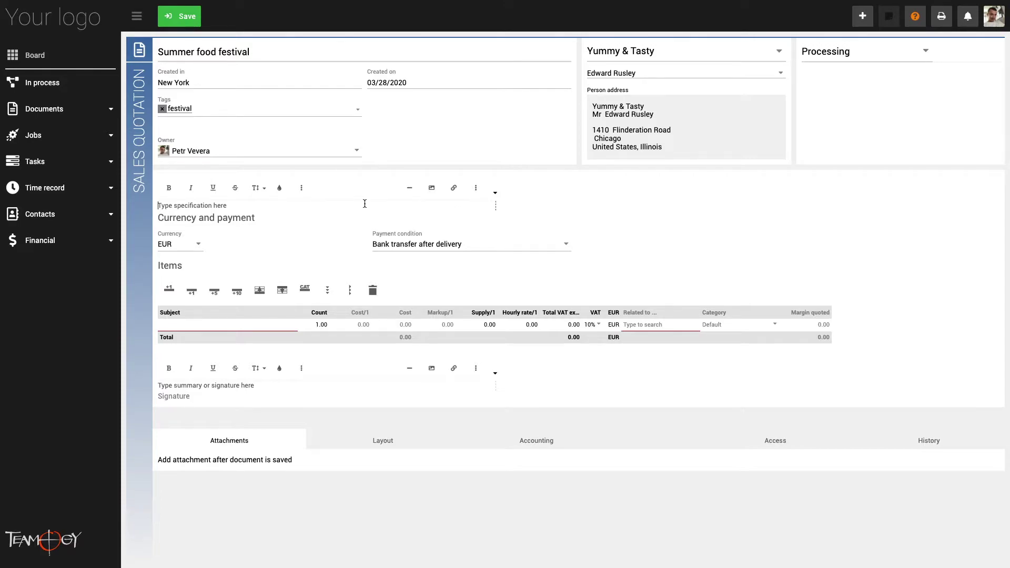
Enter the Asian food festival specification text, keeping EUR currency and bank transfer after delivery
text(We would like to present you the quotation fo)
text(r the implementation of the project Asian food festival.  The quoted working hours are indicative and will be charged according to the hours actually worked and reported. External costs are fixed and apply to the stated number of pieces. Terms of payment: 50% advance payment, 50% after the event and evaluation.)
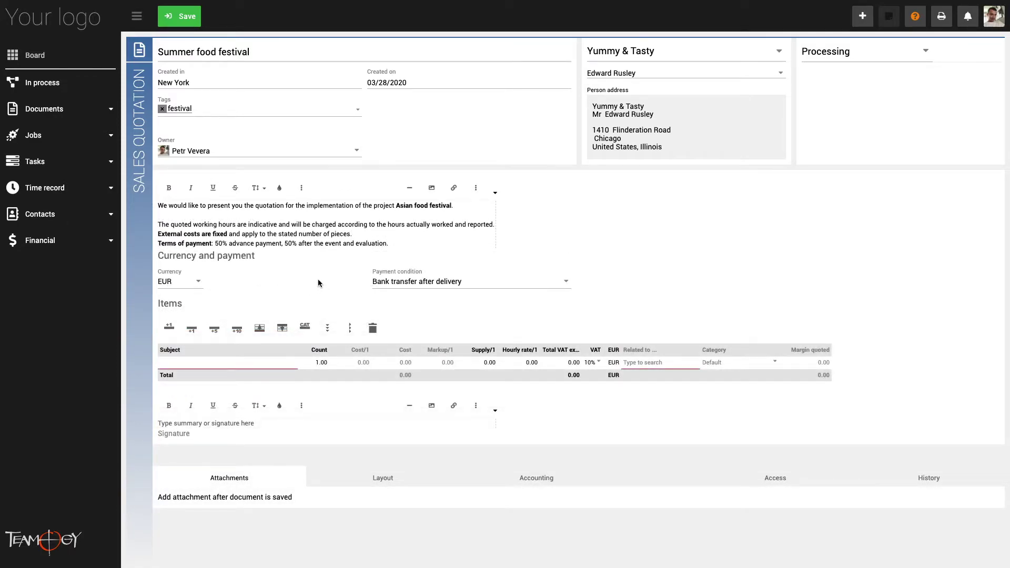
click(189, 287)
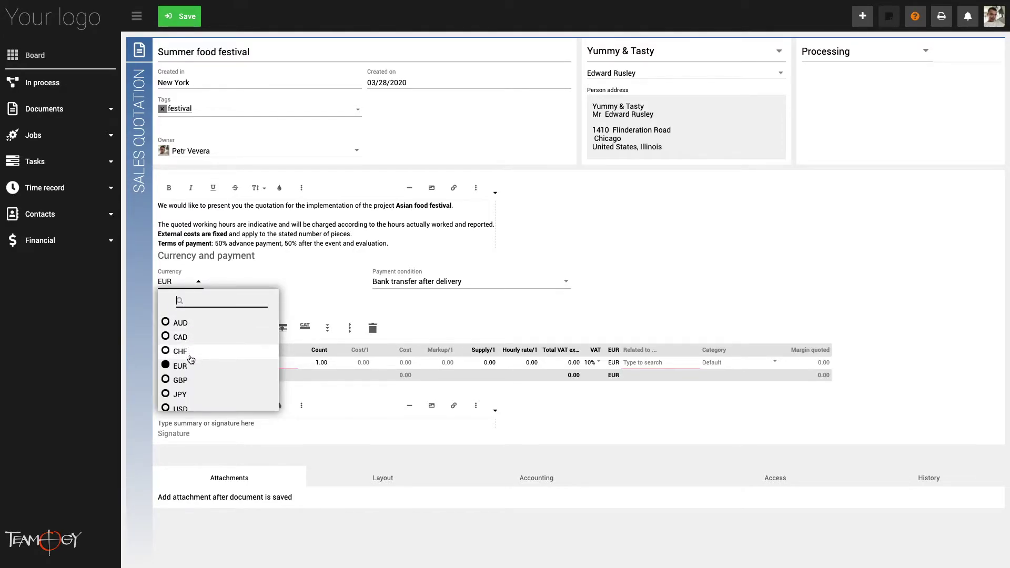
scroll(198, 397, down, 1)
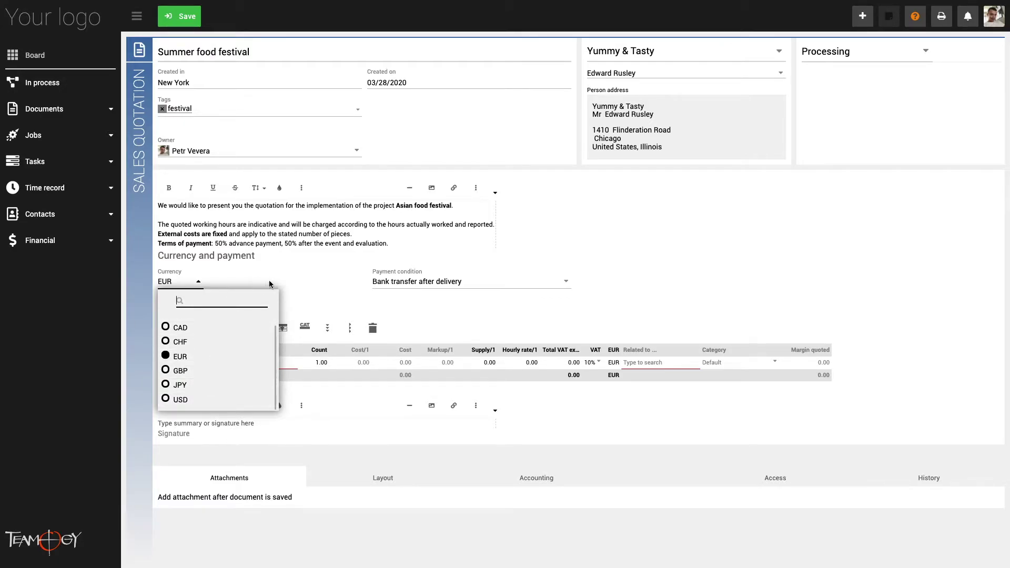
click(321, 292)
click(400, 282)
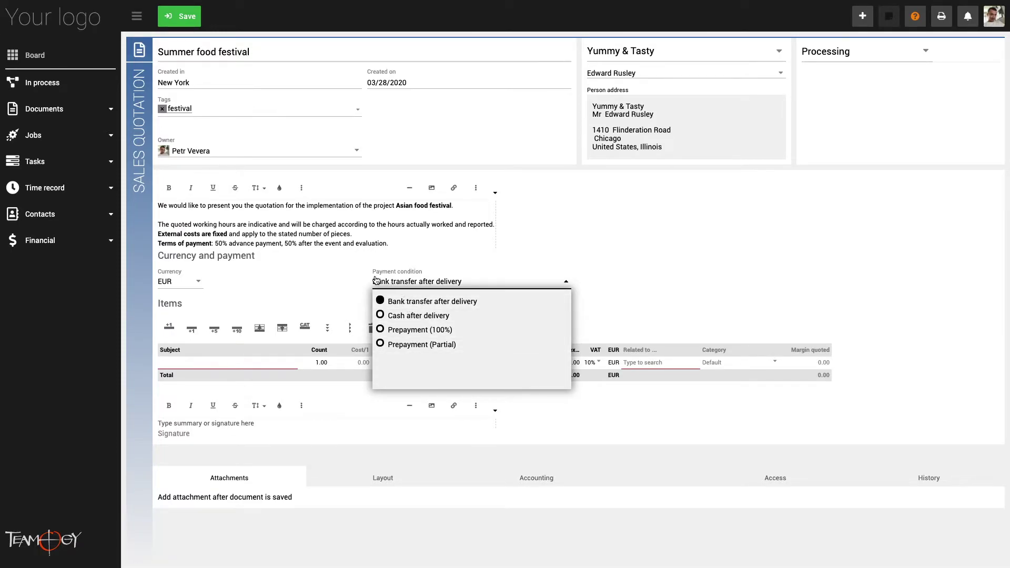
click(304, 261)
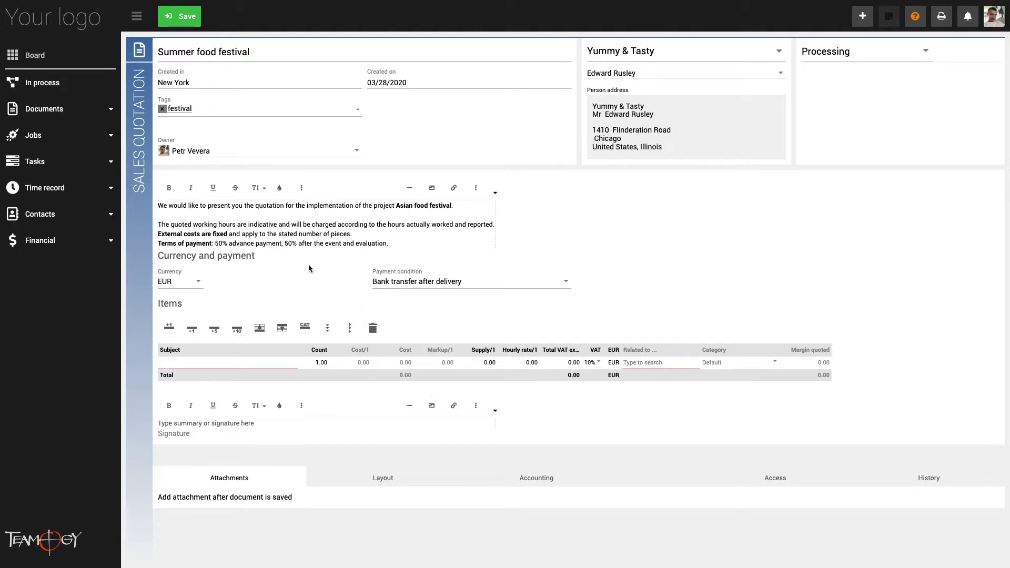
Add a Project manager item with count 18 at a 60.00 hourly rate
click(251, 364)
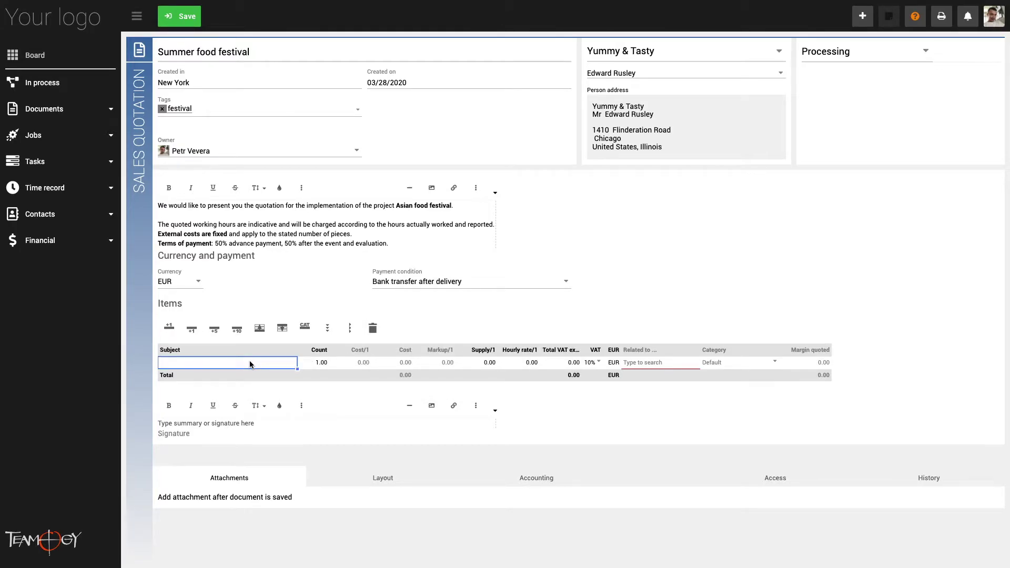
text(P)
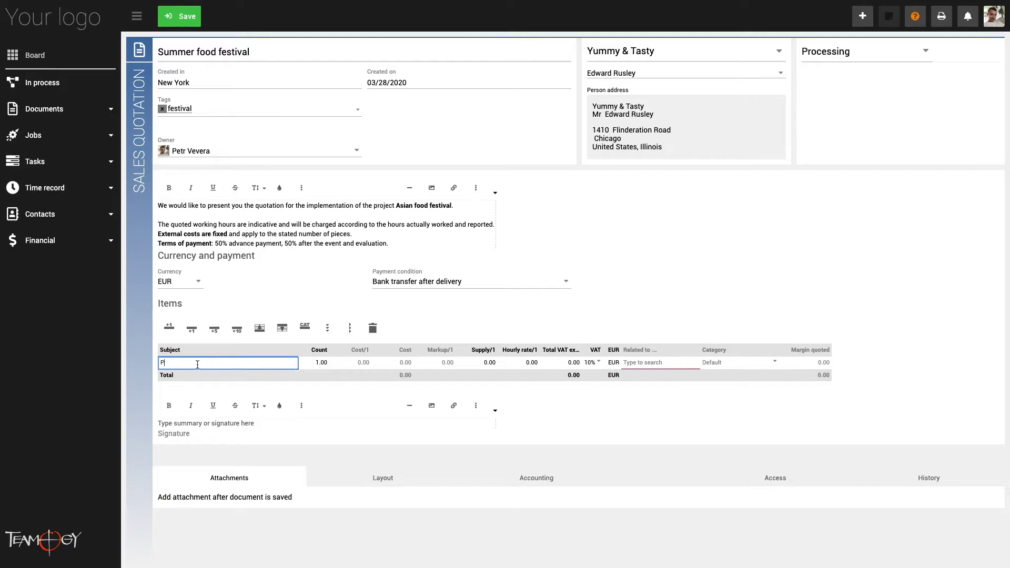
text(roject manager)
click(314, 362)
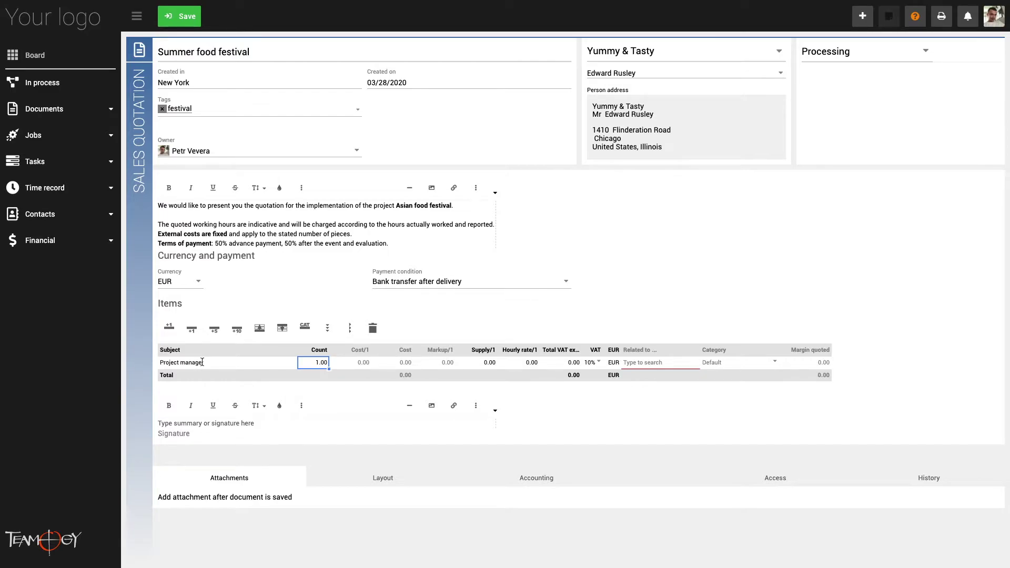
text(18)
click(529, 364)
text(60)
click(518, 377)
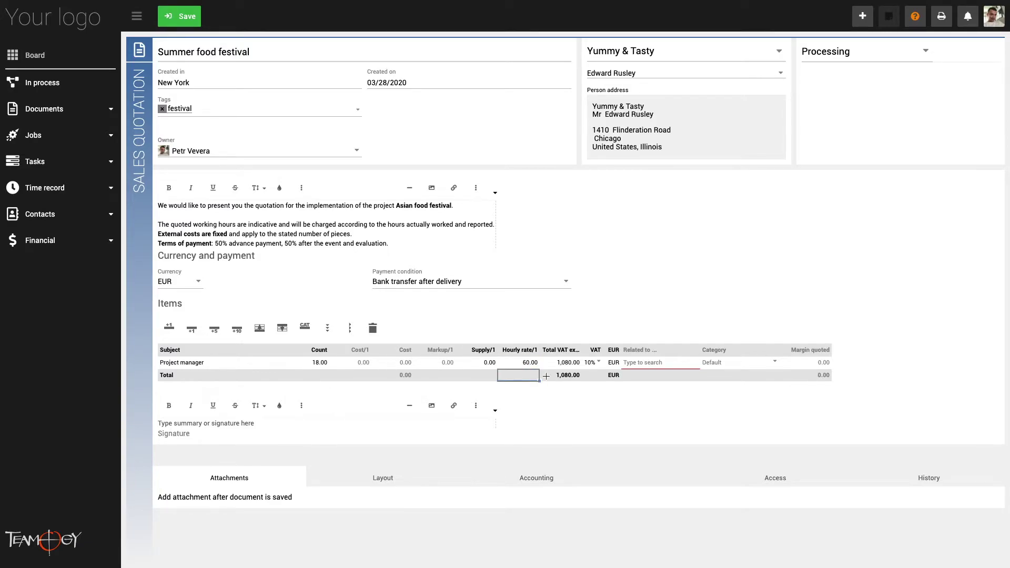
Link the Project manager item to job JOB-00002 Food festival and add a new row
click(647, 363)
click(649, 363)
text(f)
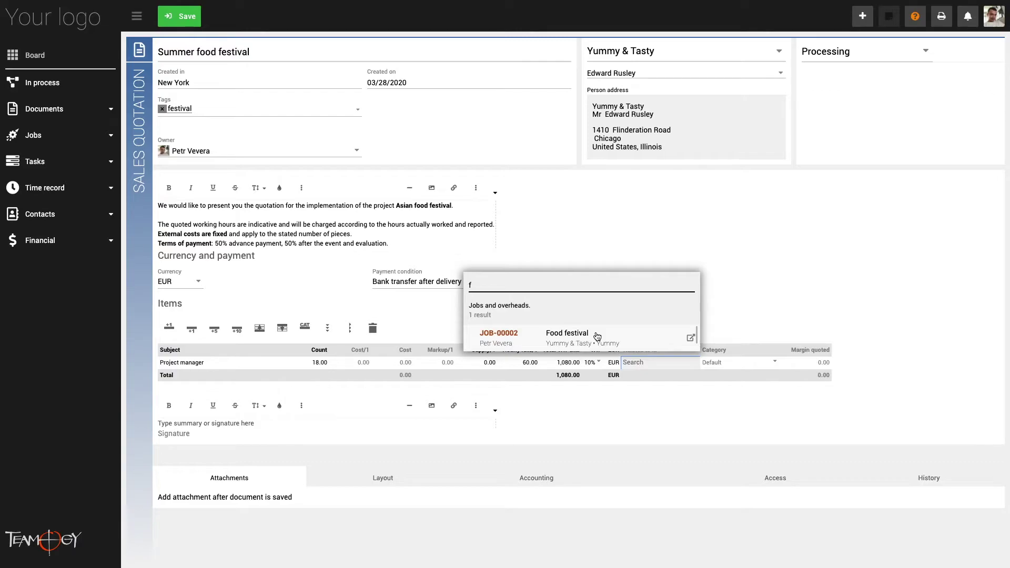
click(597, 336)
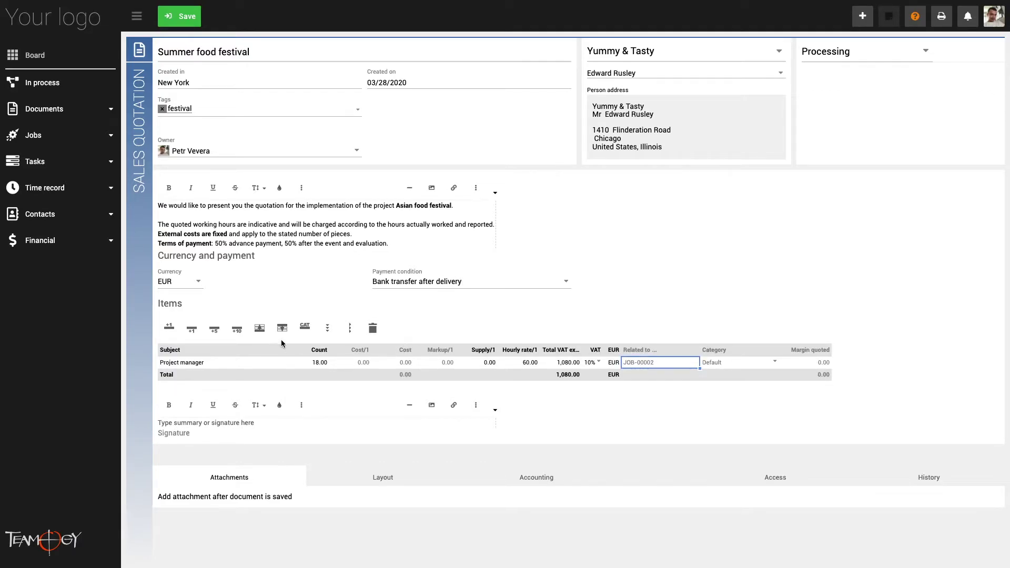
click(192, 340)
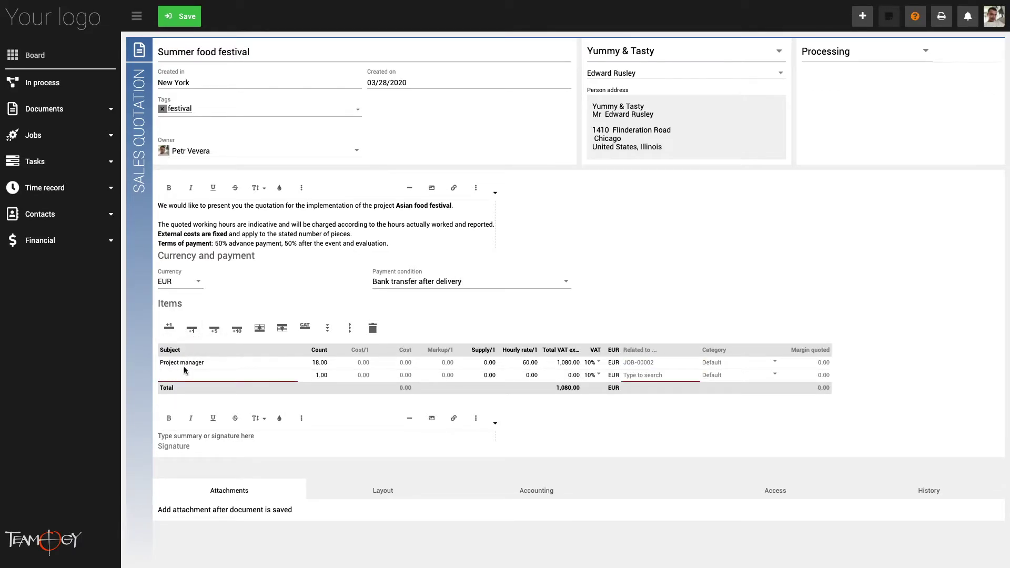
Add a Designer item with count 25
click(187, 374)
text(Designer)
click(320, 375)
key(shift+Tab)
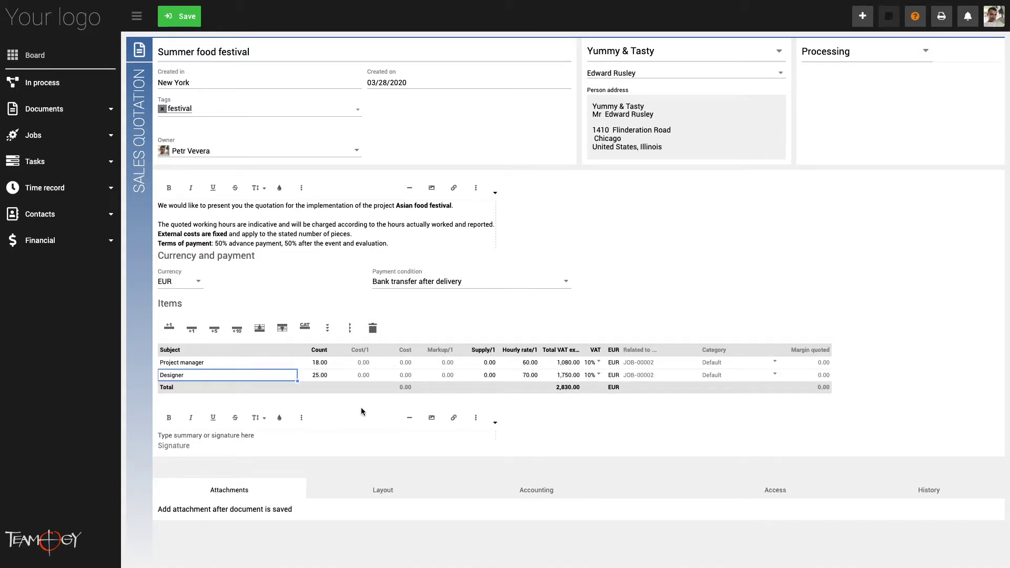
Add a Rental of stand item with 1000 unit cost and 100 markup
key(Down)
text(Renta)
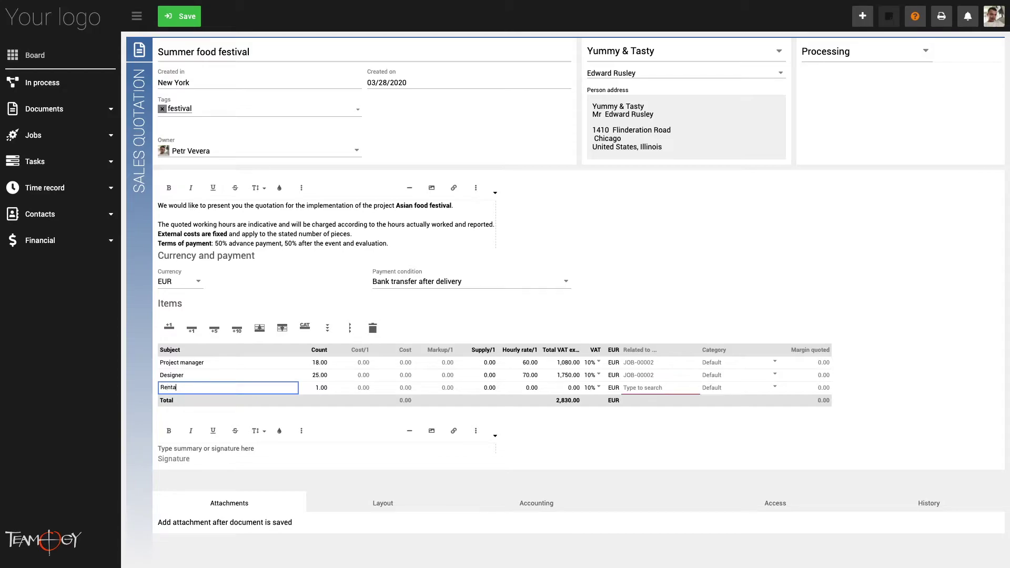
text(l of stand)
click(358, 389)
text(1000)
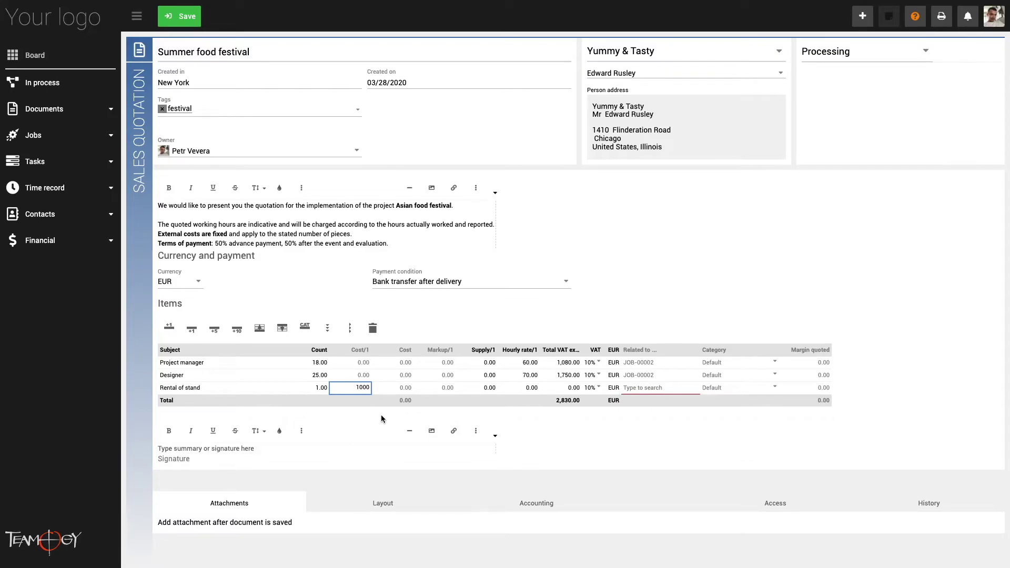
click(440, 389)
text(10)
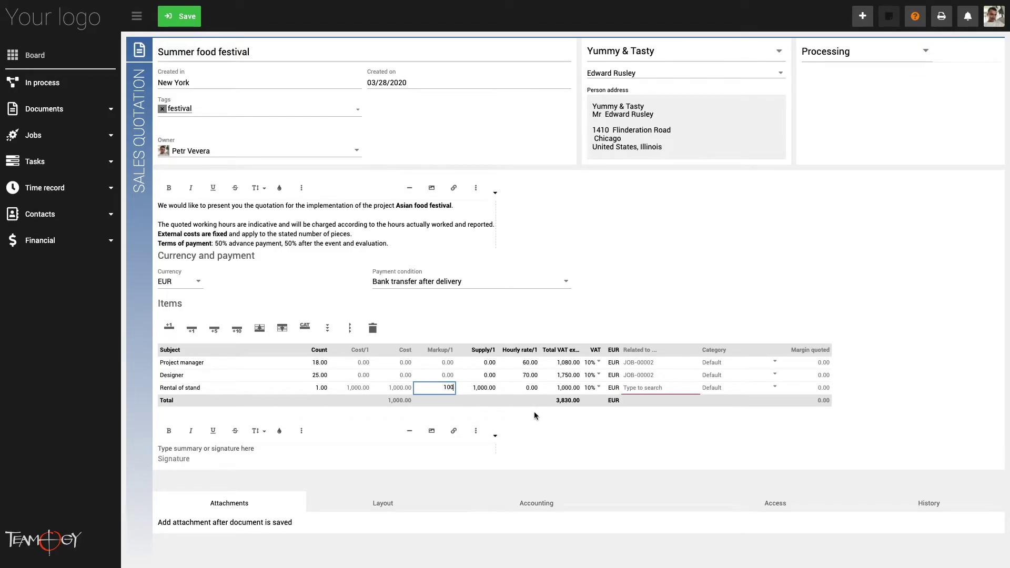
Copy JOB-00002 to Rental of stand, set its VAT to 20%, and add a row below
click(695, 378)
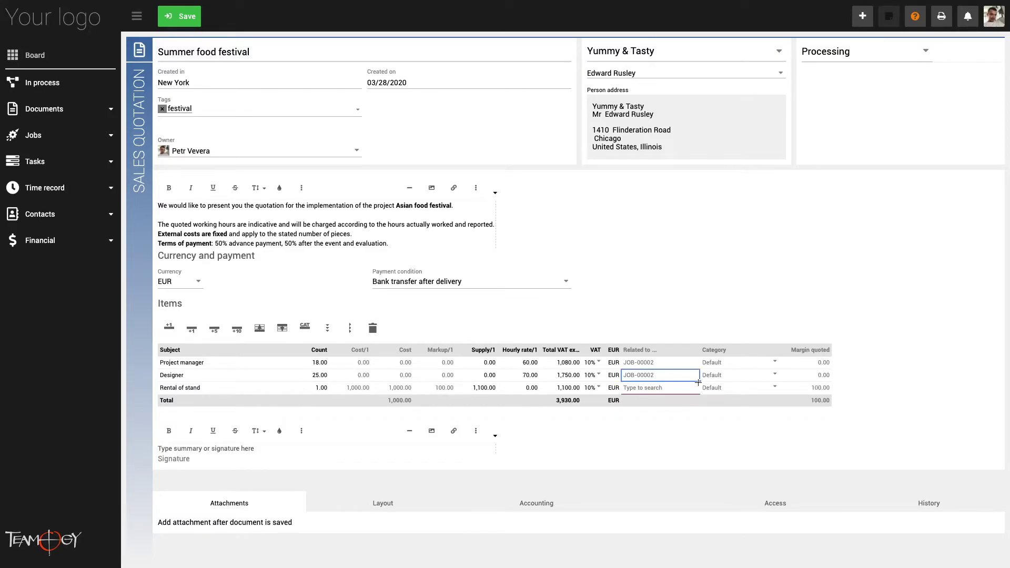
drag(698, 382, 697, 391)
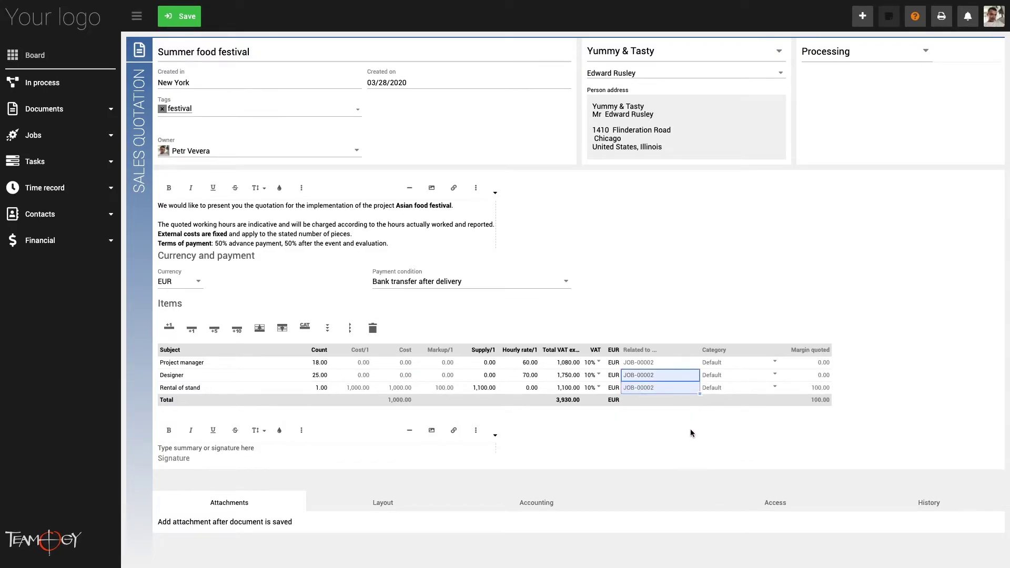
click(599, 388)
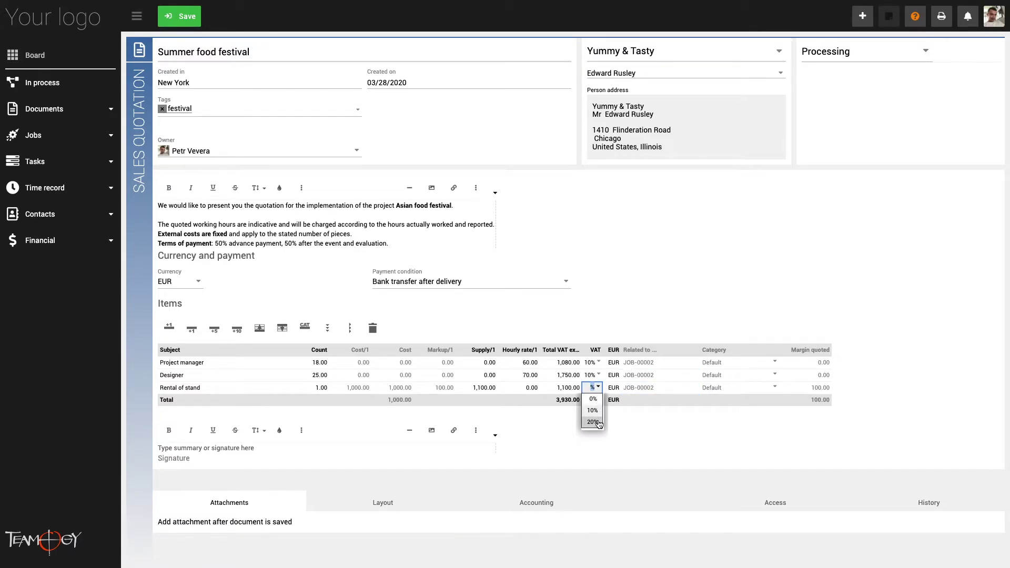
click(593, 421)
click(217, 389)
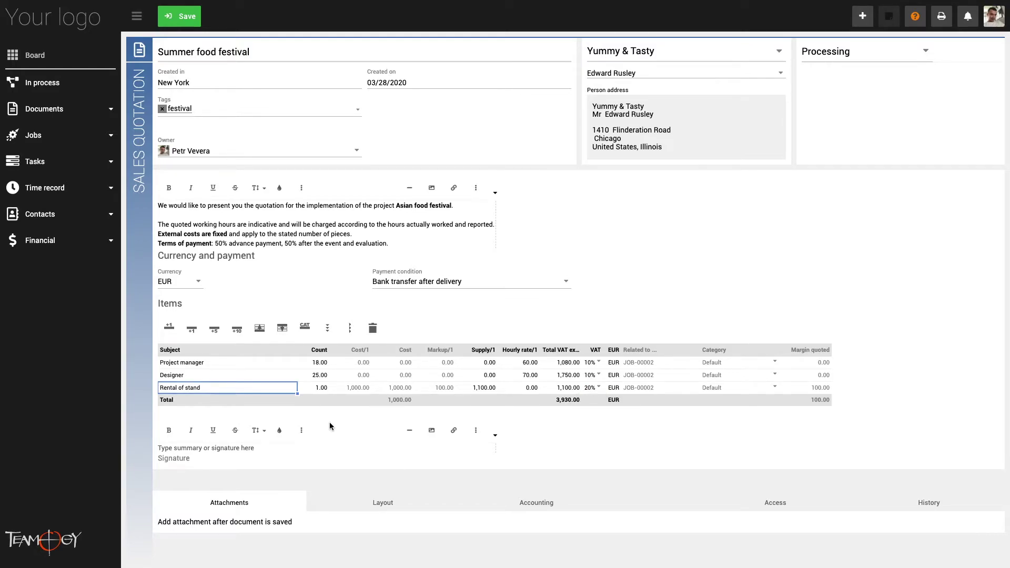
key(Down)
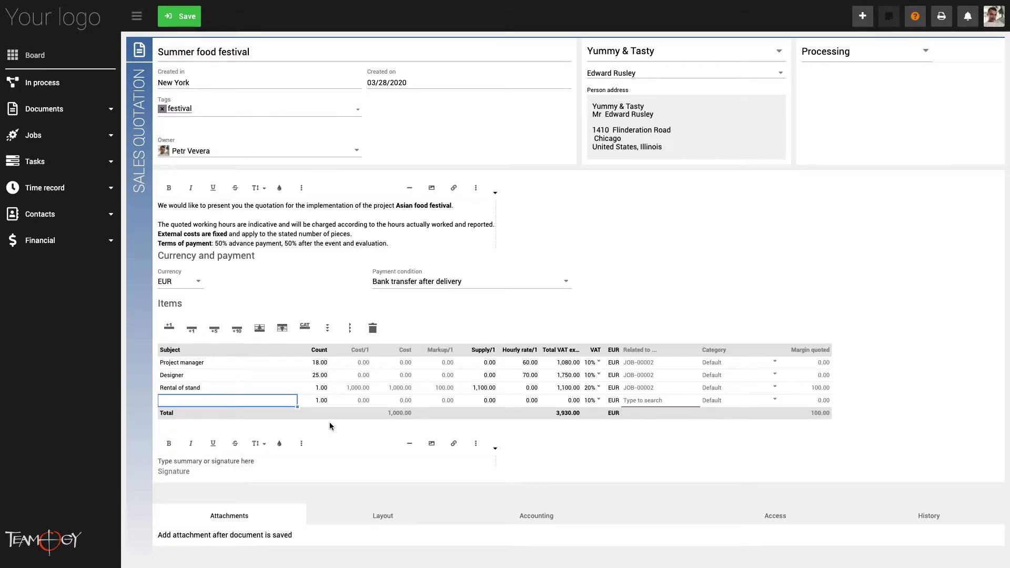
Enter Leaflets print - invitation with count 1000, unit cost 0.8 and markup 0.2
text(Leaflets print - invitation)
click(323, 402)
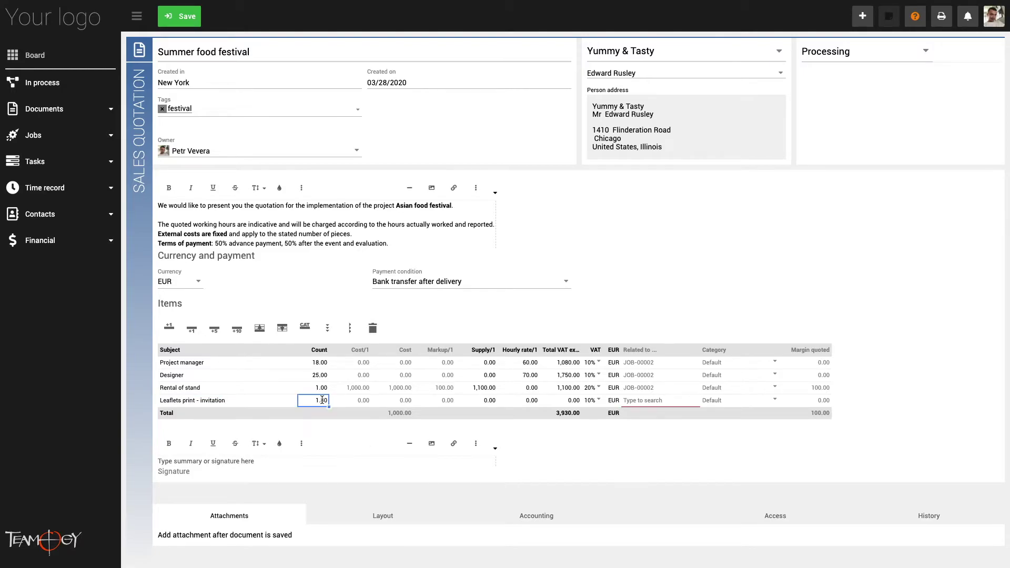
text(10)
click(363, 399)
text(0.8)
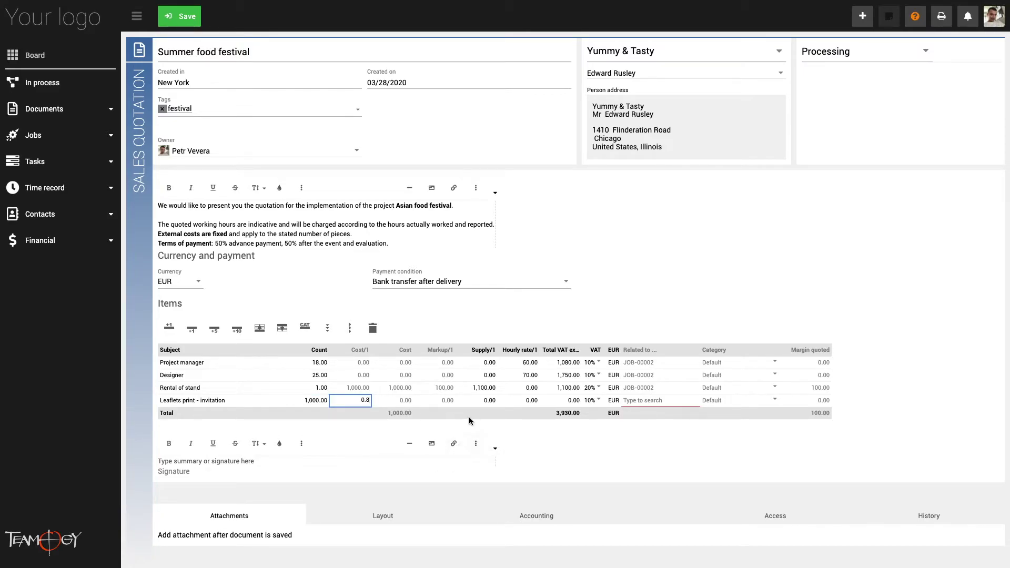
click(450, 400)
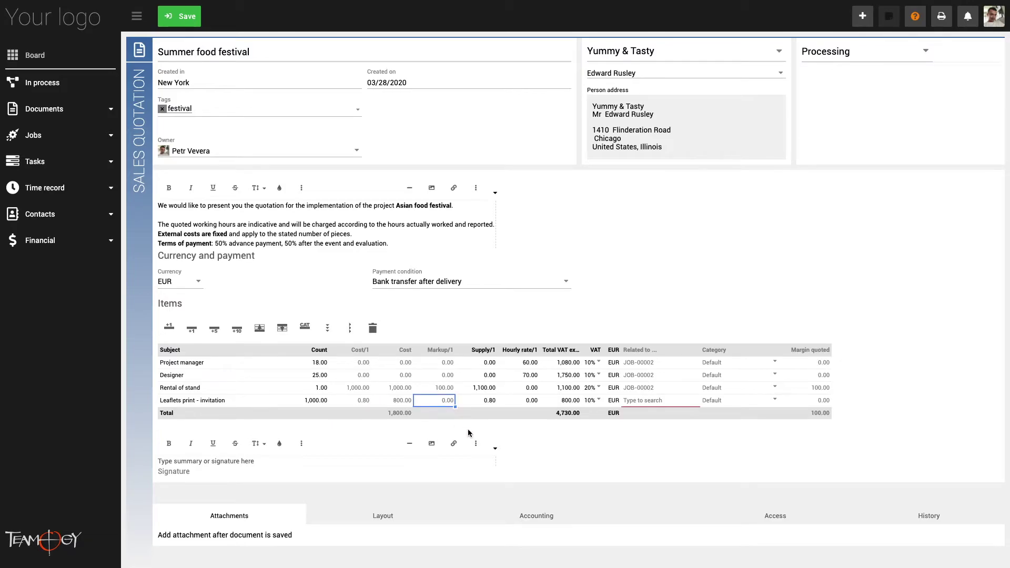
text(0.2)
Copy the JOB-00002 job link down from Rental of stand to the Leaflets item
click(681, 390)
drag(700, 395, 651, 429)
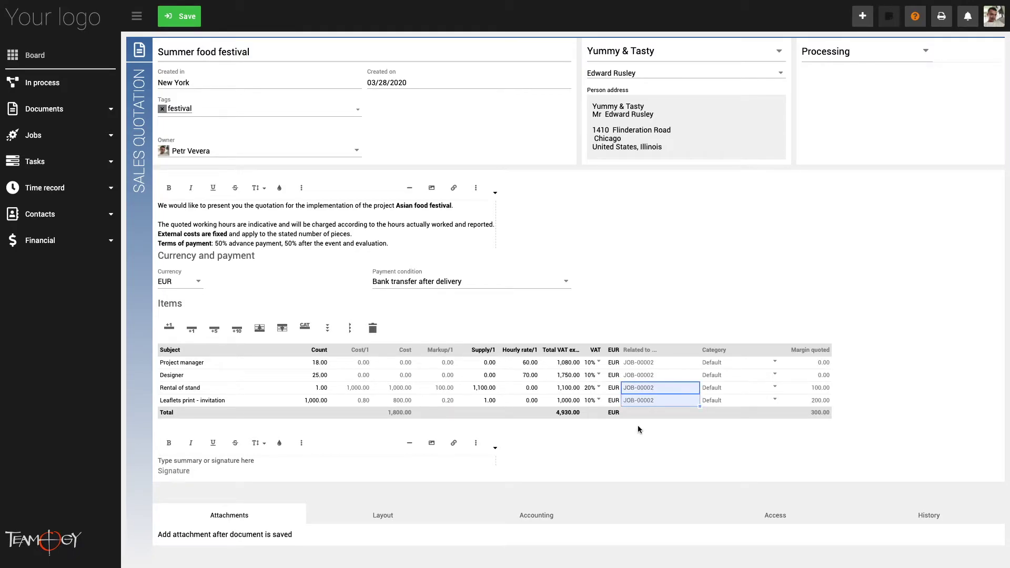
click(638, 426)
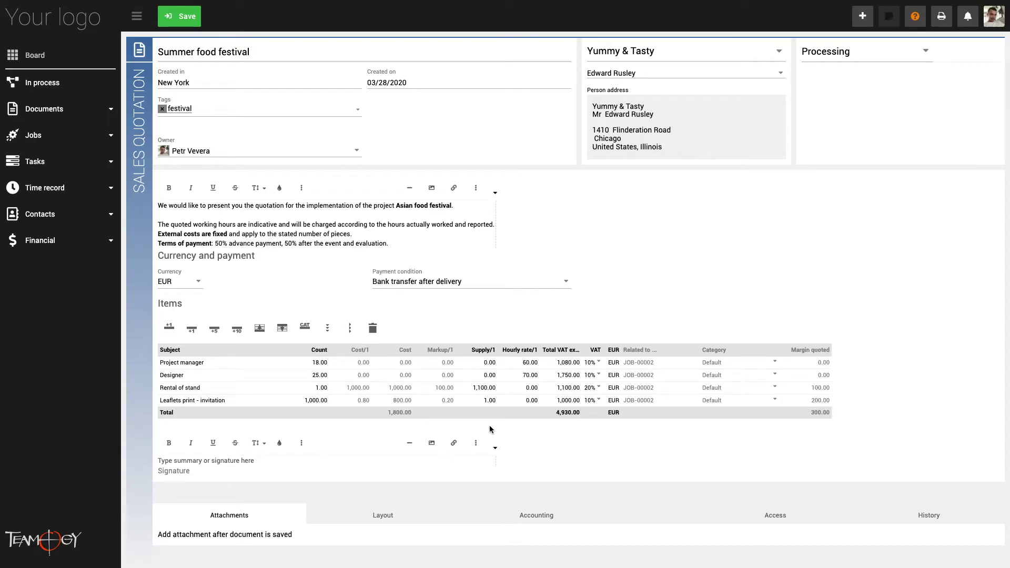
Insert an 'External costs' category row and move it below the Designer item
click(224, 369)
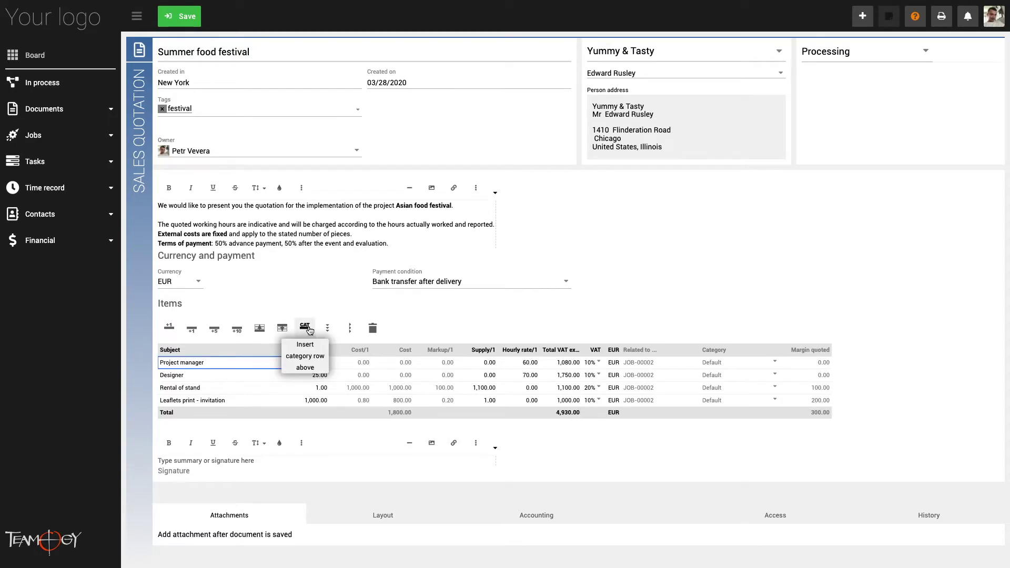
click(305, 327)
click(249, 361)
text(External costs)
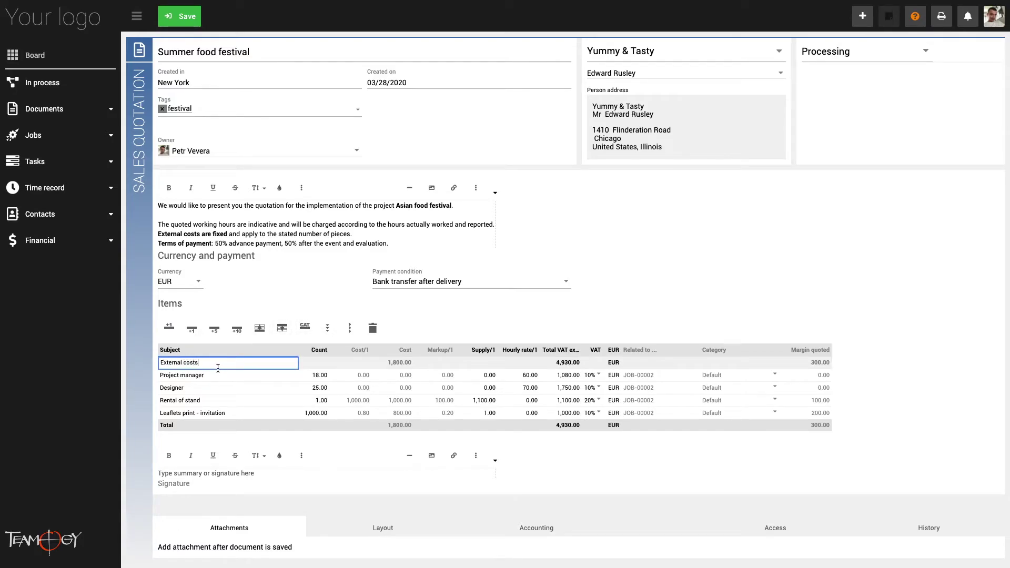
key(Return)
click(282, 328)
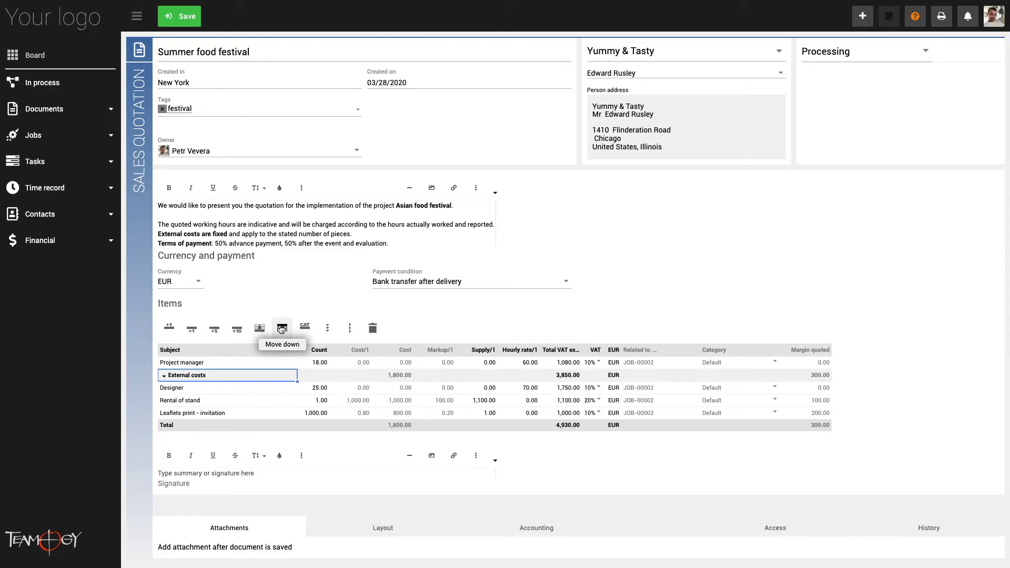
click(281, 328)
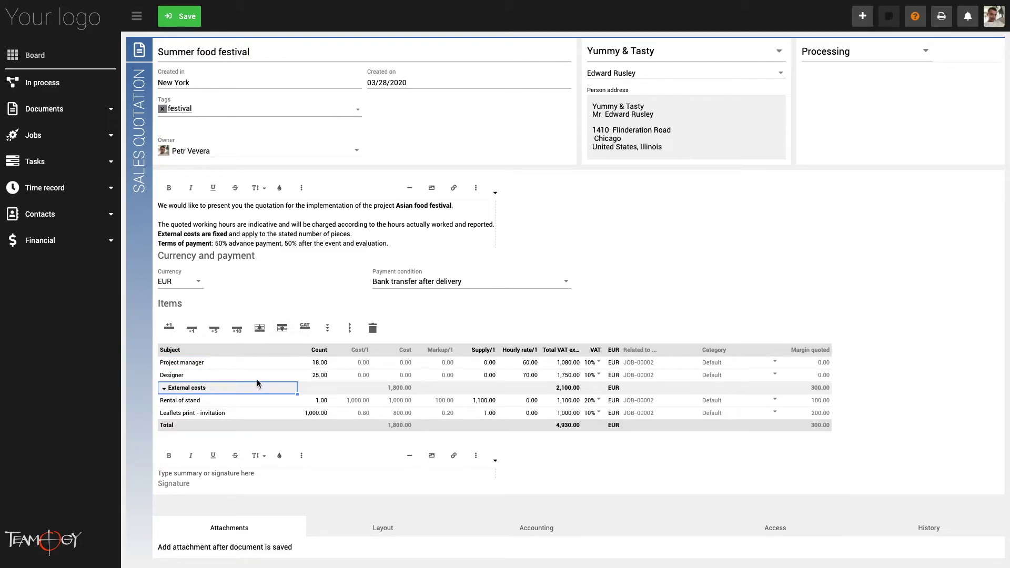
Insert an 'Agency work' category row above the Project manager item
click(216, 359)
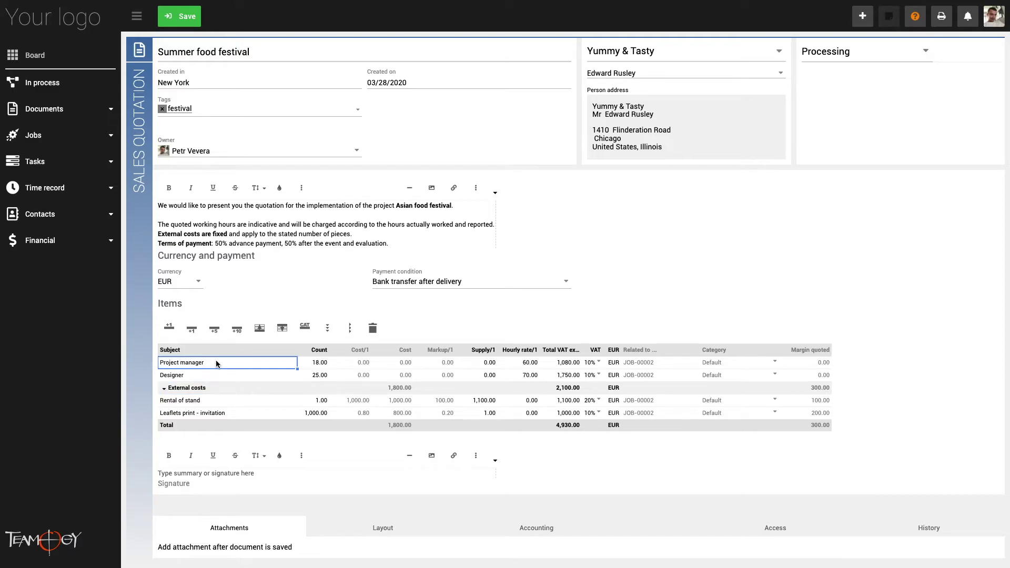
click(306, 328)
click(243, 363)
text(Agency work)
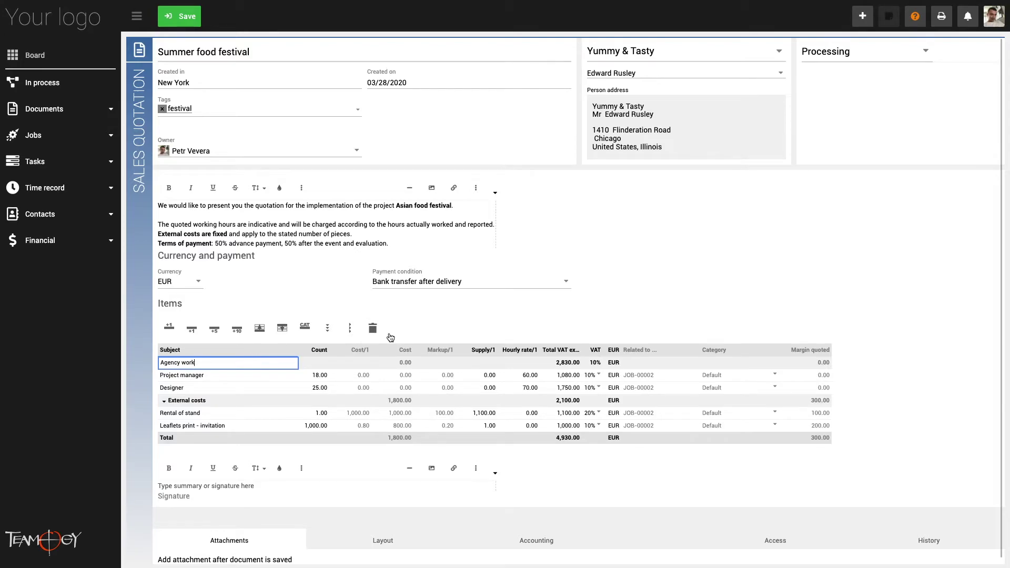
click(438, 313)
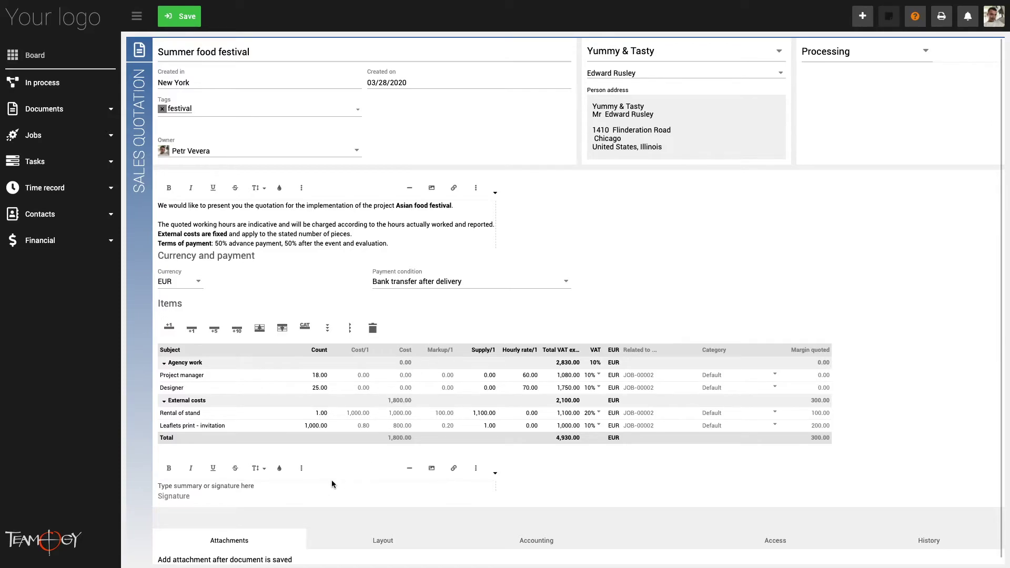
click(315, 484)
Paste the General Business Conditions text below the quotation items
text(GENERAL BUSINESS CONDITIONS  (1) Business relationship based on mutual trust The business relationship between the customer and the Bank is determined by the specific features of the banking business and a special relationship of mutual trust. The customer may rely upon the Bank to carry out his instructions with the diligence of a prudent businessman and to maintain banking secrecy.  (2) General and Special Business Conditions These General Business Conditions apply to the business relationship and supplement any agreements made by individual contract. Supplemental and differing special conditions apply in addition or instead of the General Business Conditions to particular business sectors, e.g. the areas of payment transactions, the savings business and securities transactions; these are agreed with the customer when the contract is entered into (for example when an account is opened) or when instructions are issued.  No. 2 - Amendments to the Business Conditions and to payment services master agreeements)
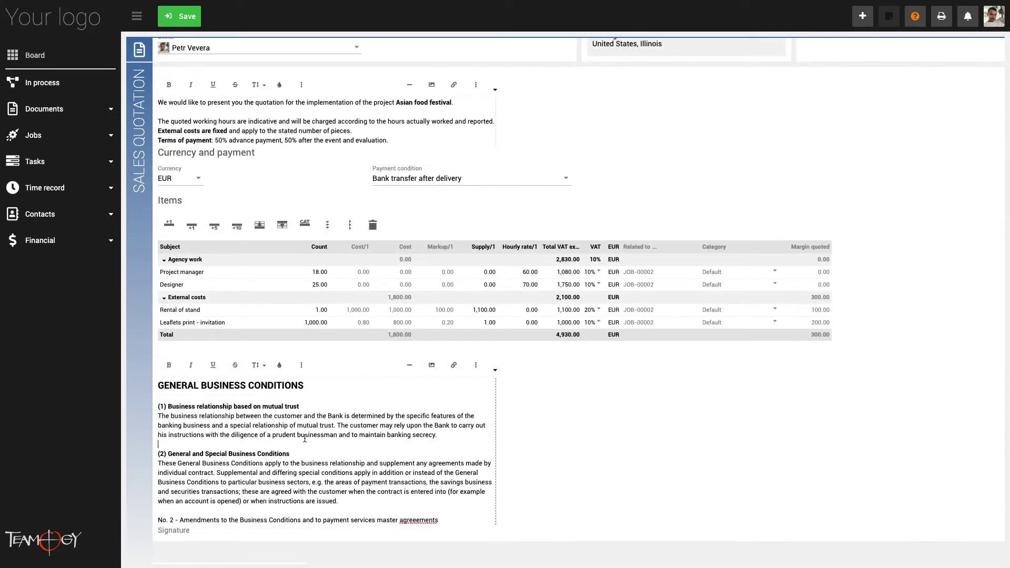
scroll(570, 410, down, 1)
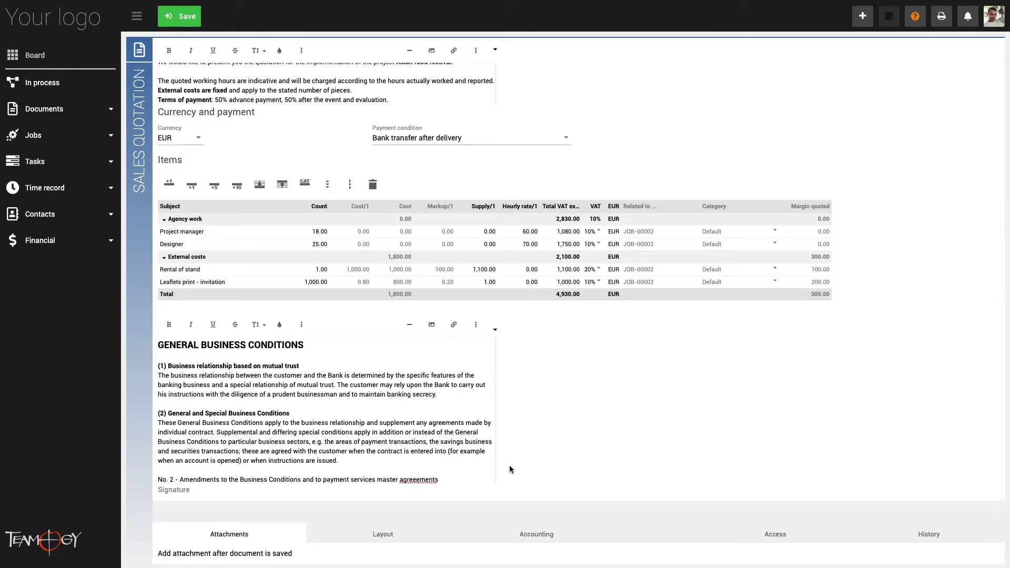
click(387, 533)
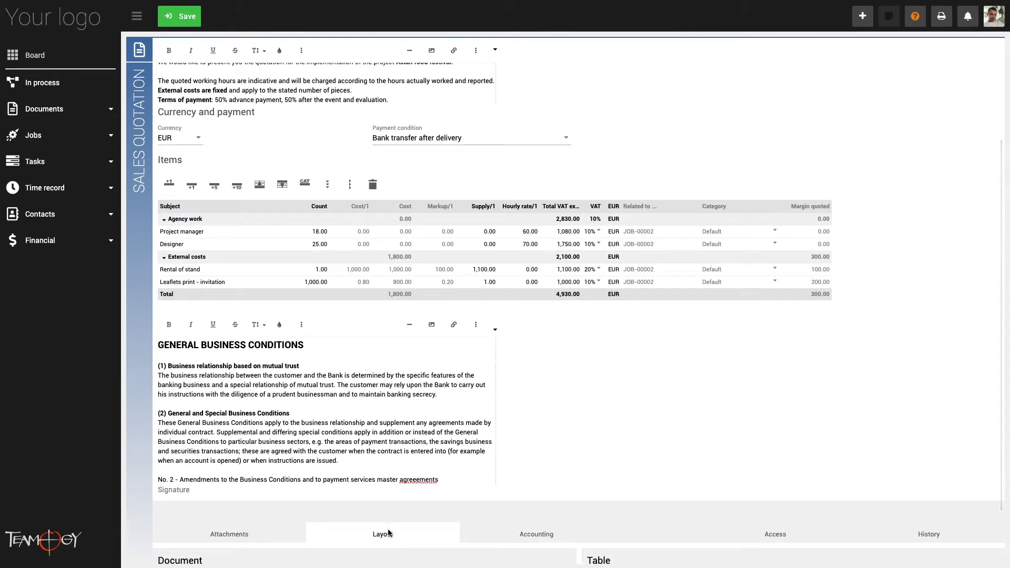
scroll(379, 546, down, 1)
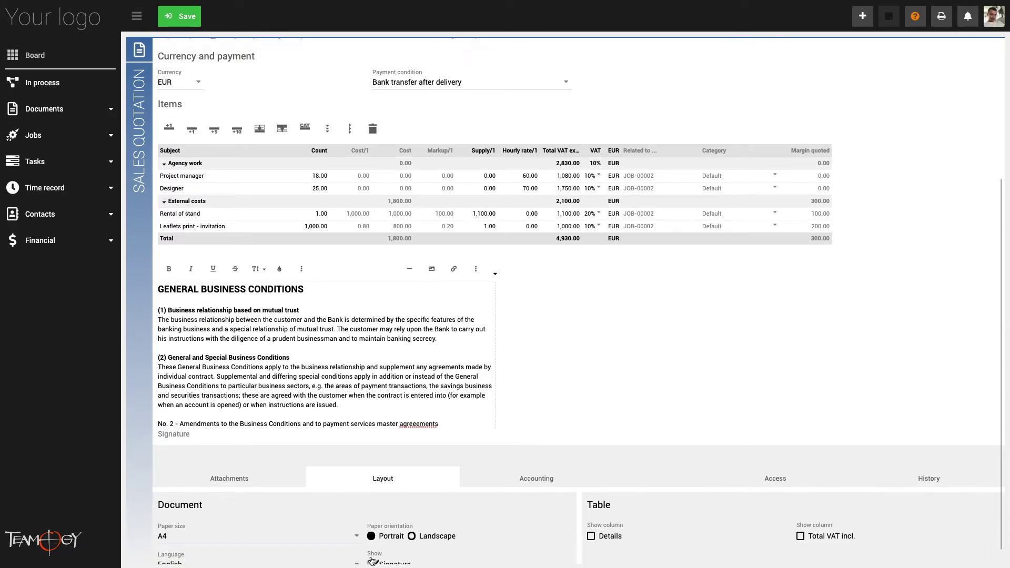
scroll(372, 561, down, 1)
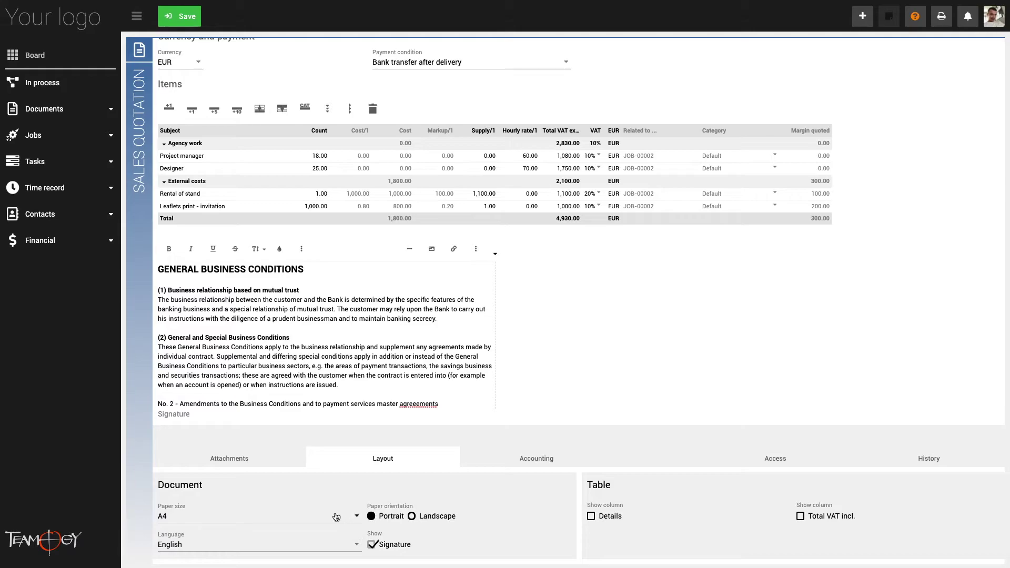
Keep A4 paper, show the signature line, and leave the page in portrait orientation
click(314, 521)
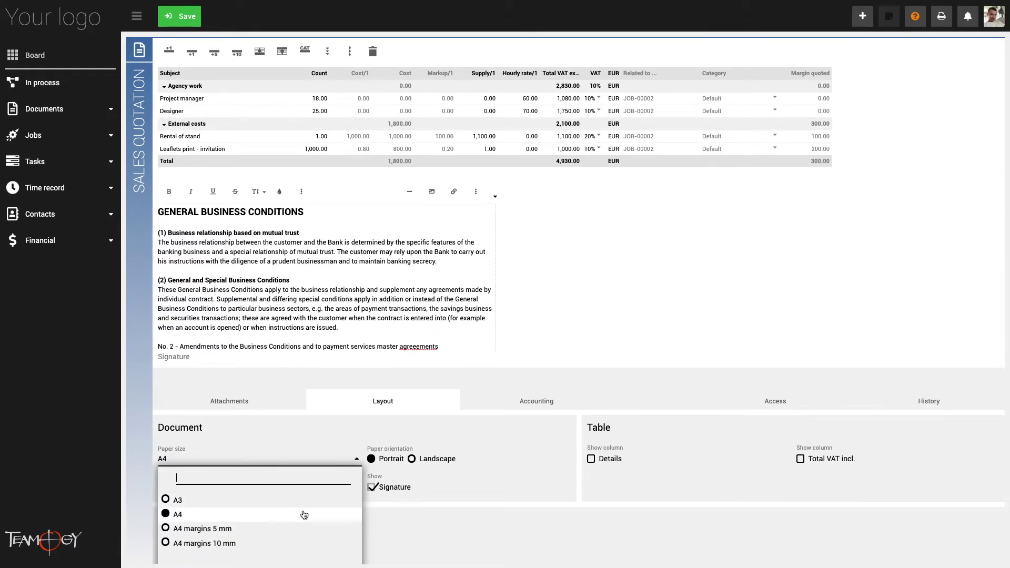
click(353, 459)
click(371, 545)
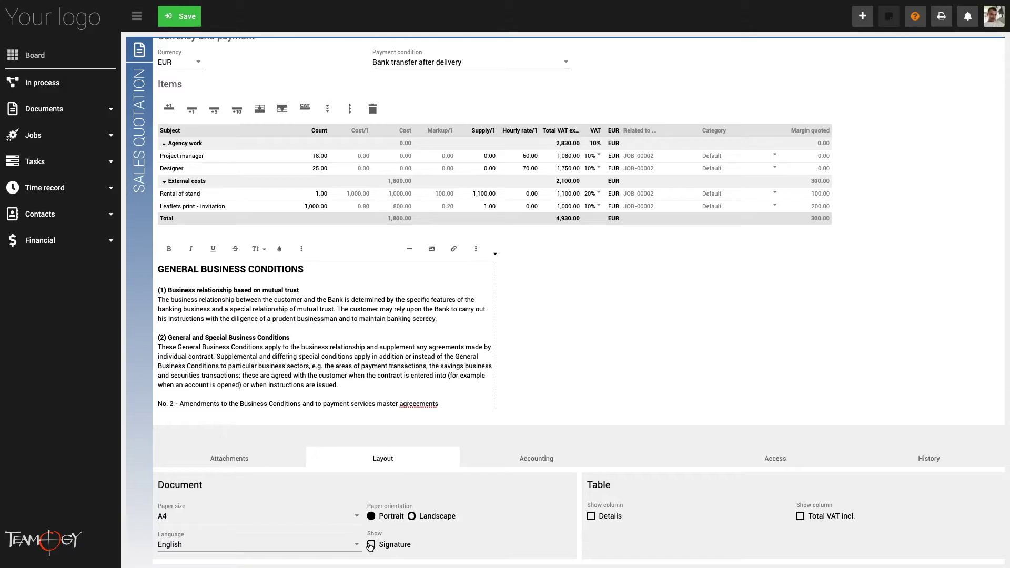
click(372, 545)
click(436, 516)
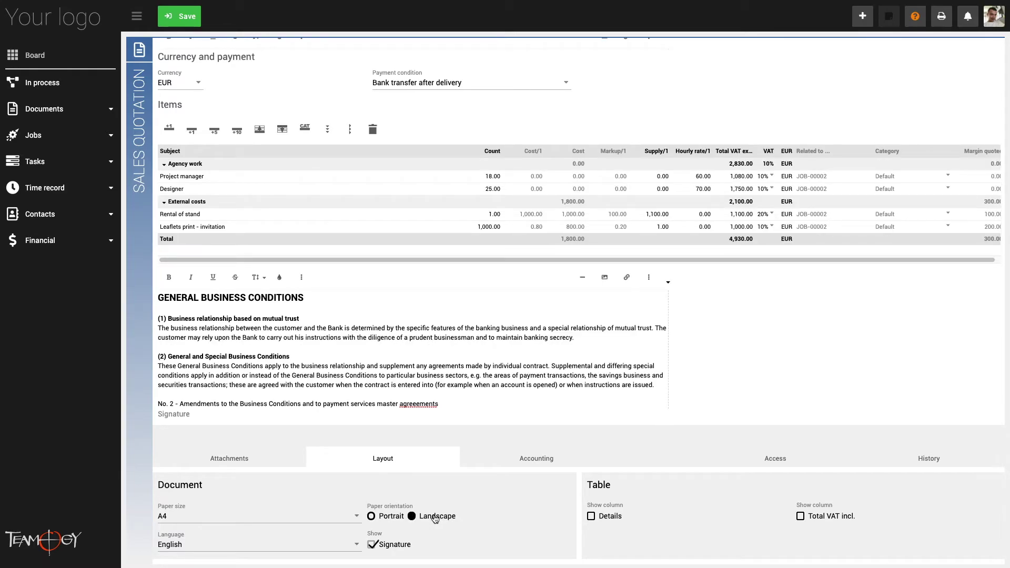
click(391, 516)
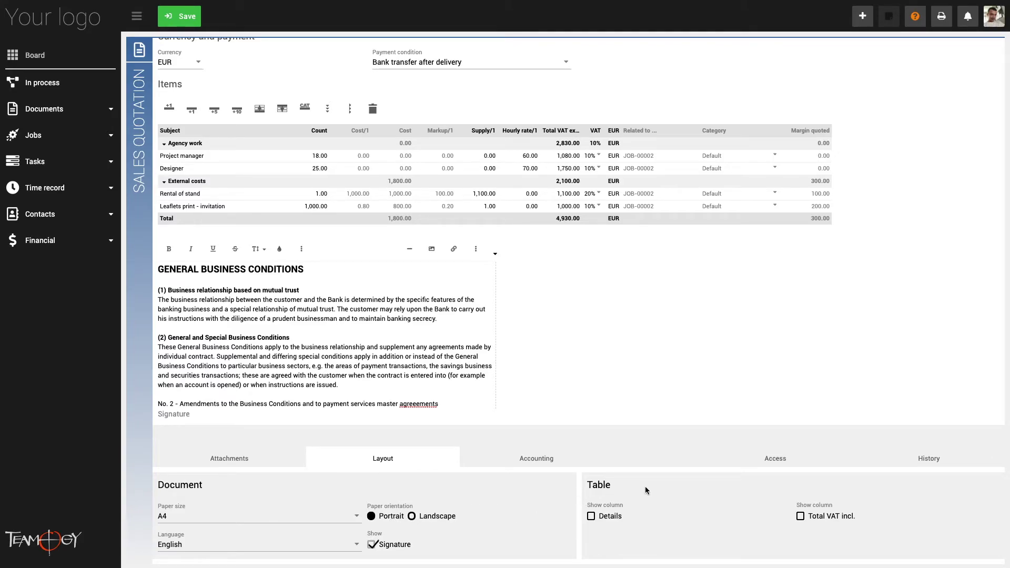
Show Details and Total VAT incl. columns, note 'The rent is on 04/22/2020' for the stand, and view access rights
click(616, 517)
click(262, 193)
text(The rent is o)
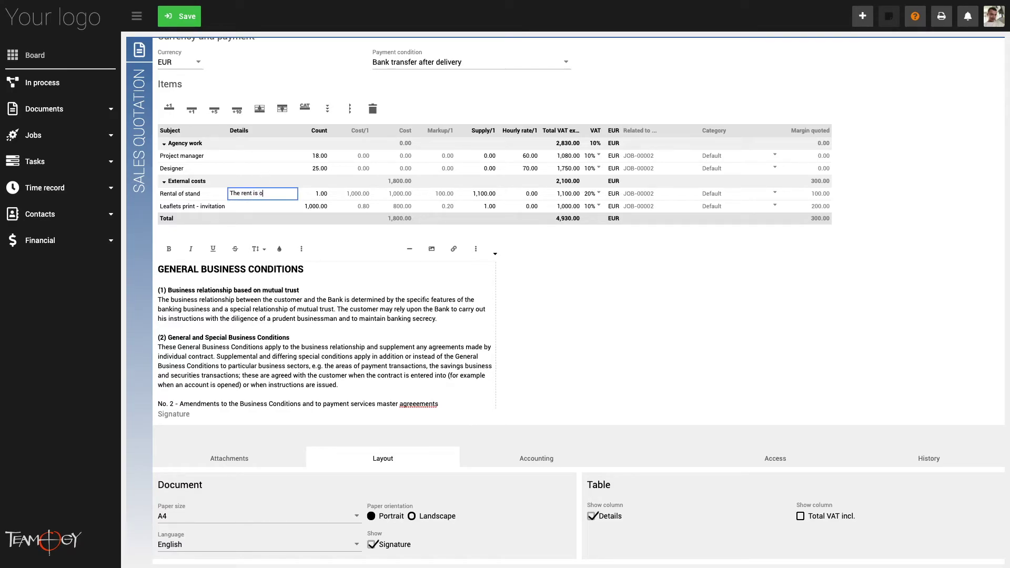
text(n 04/22/2020)
key(Return)
click(800, 516)
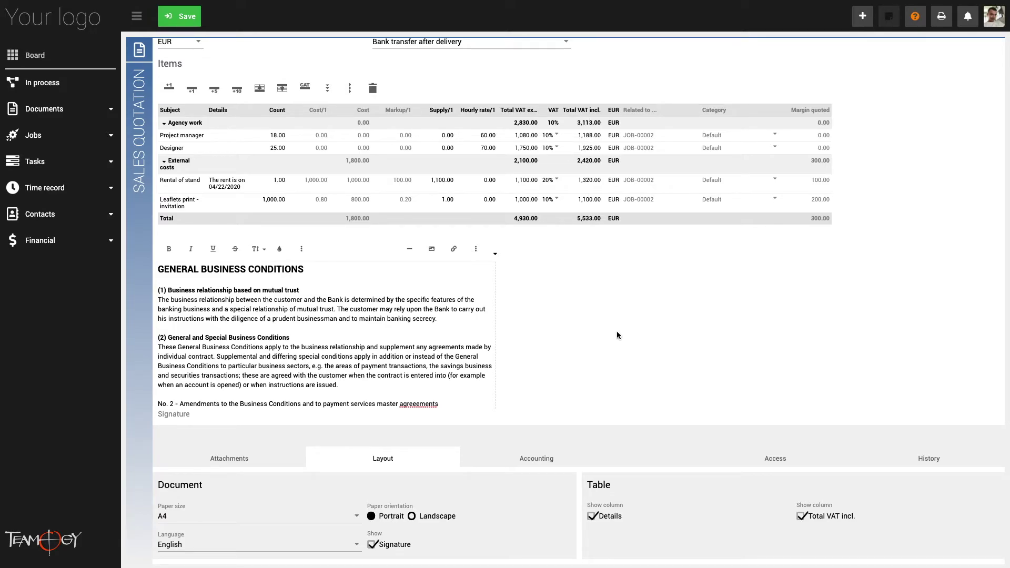
click(761, 462)
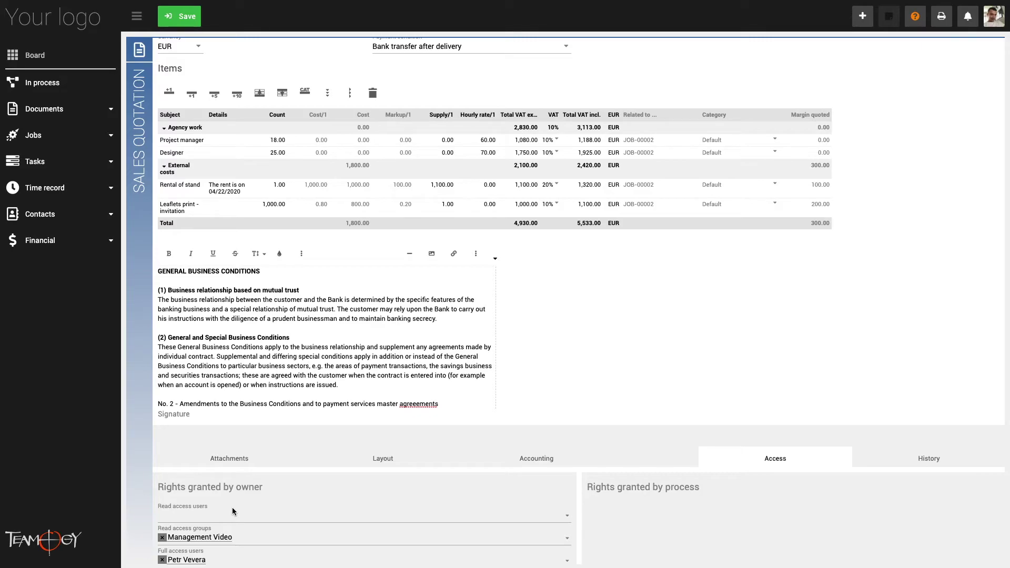
Add another colleague by name to the quotation's Full access users field
scroll(233, 508, down, 1)
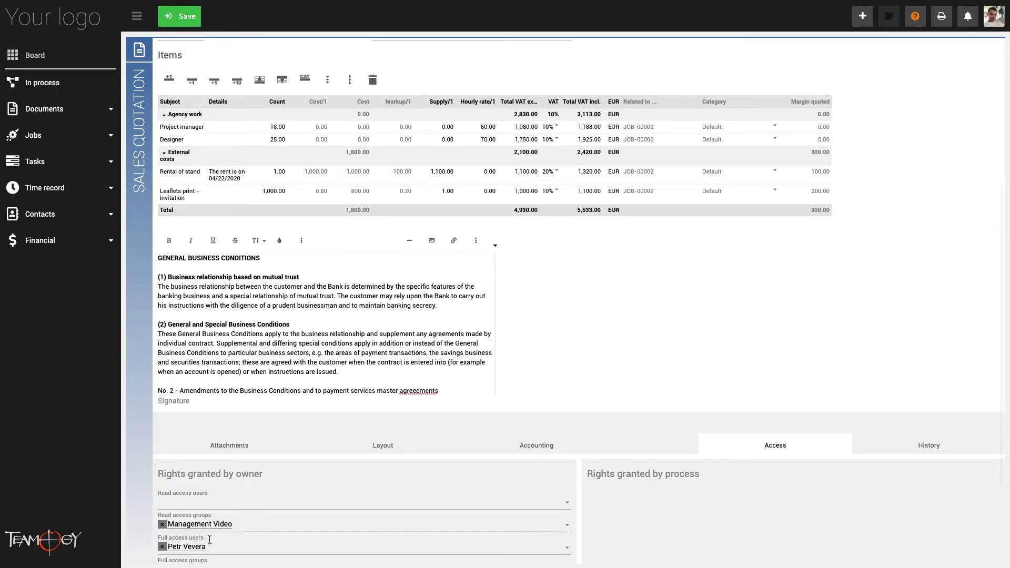
scroll(257, 529, down, 1)
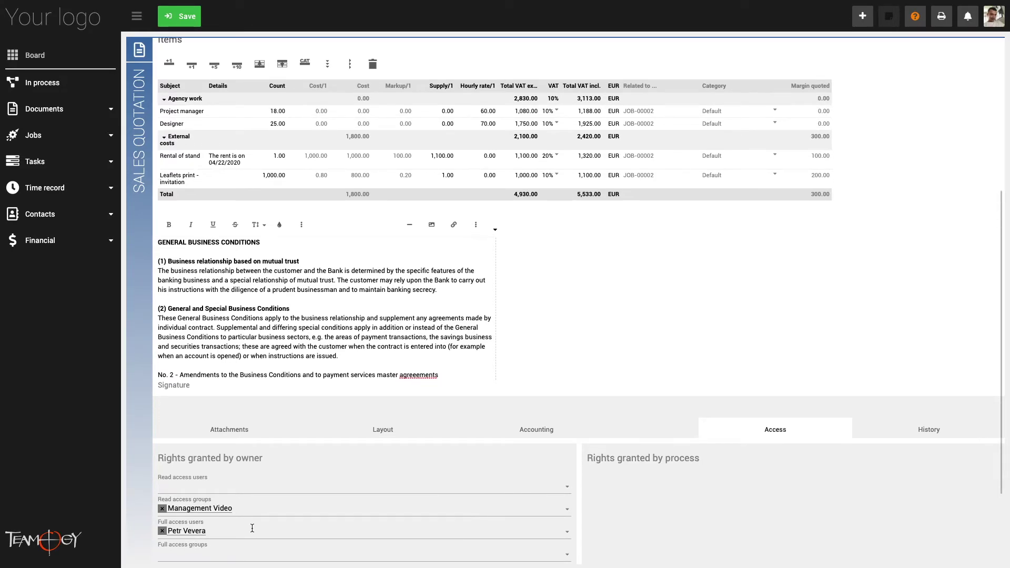
scroll(252, 528, down, 1)
click(250, 527)
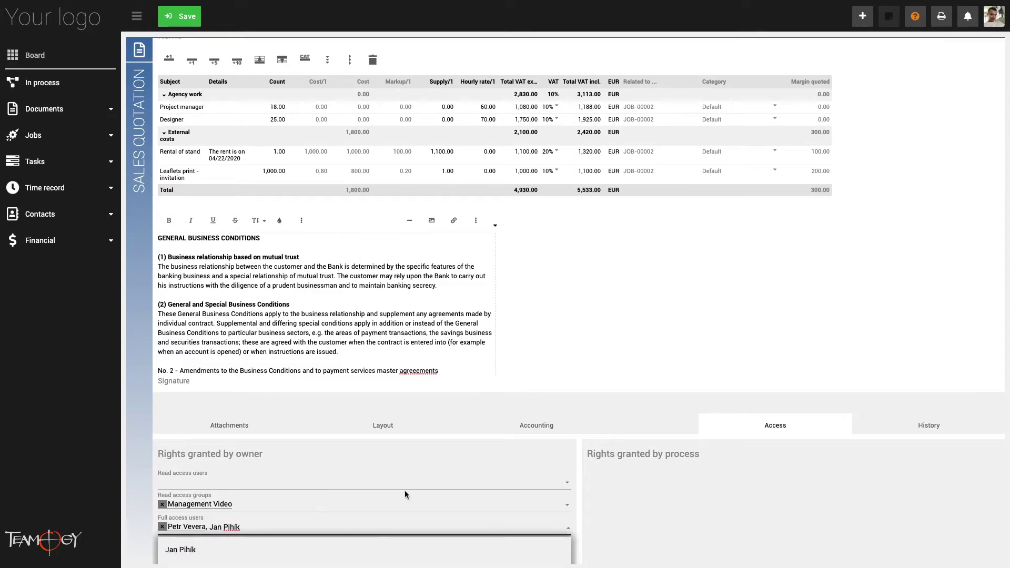
click(440, 541)
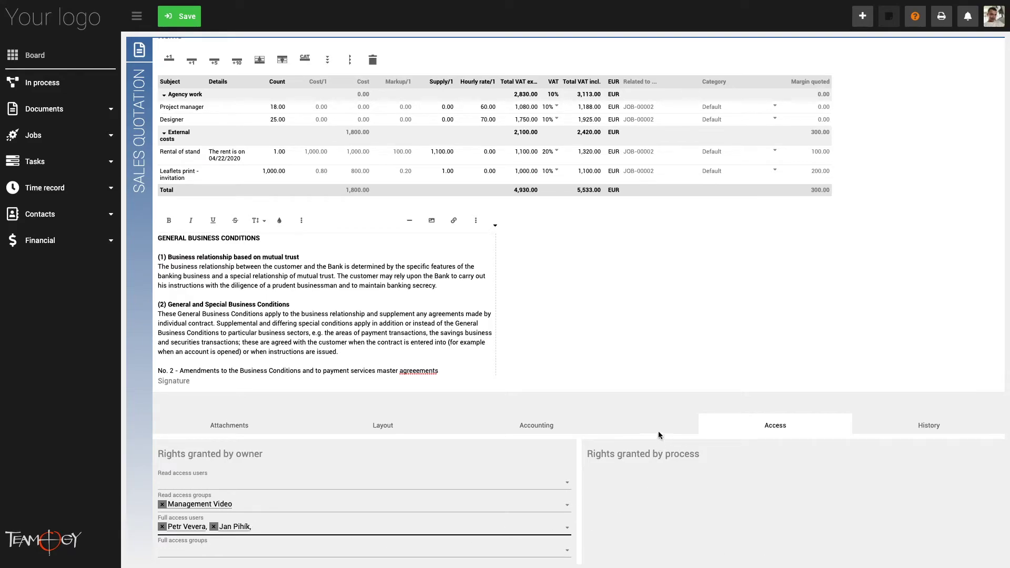
scroll(594, 318, up, 1)
scroll(594, 318, up, 5)
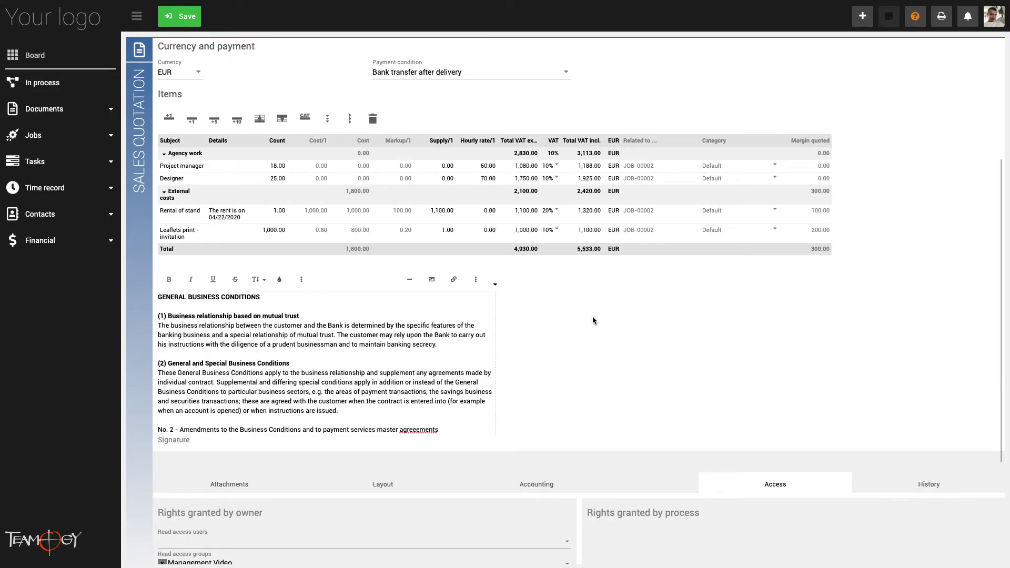
scroll(585, 326, up, 4)
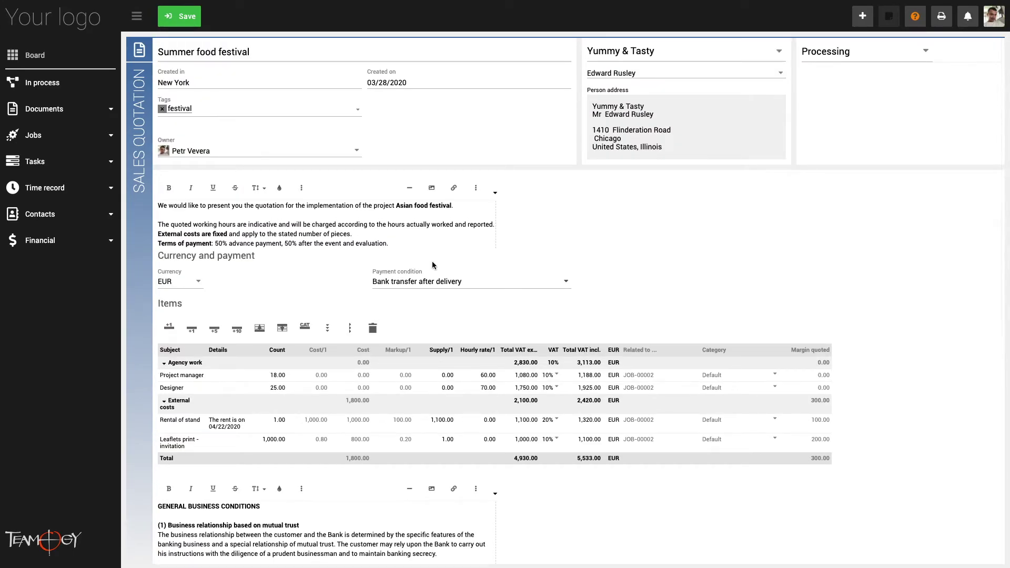
Save the quotation, then follow the Project manager row's Related to link to JOB-00002 Food festival
click(174, 23)
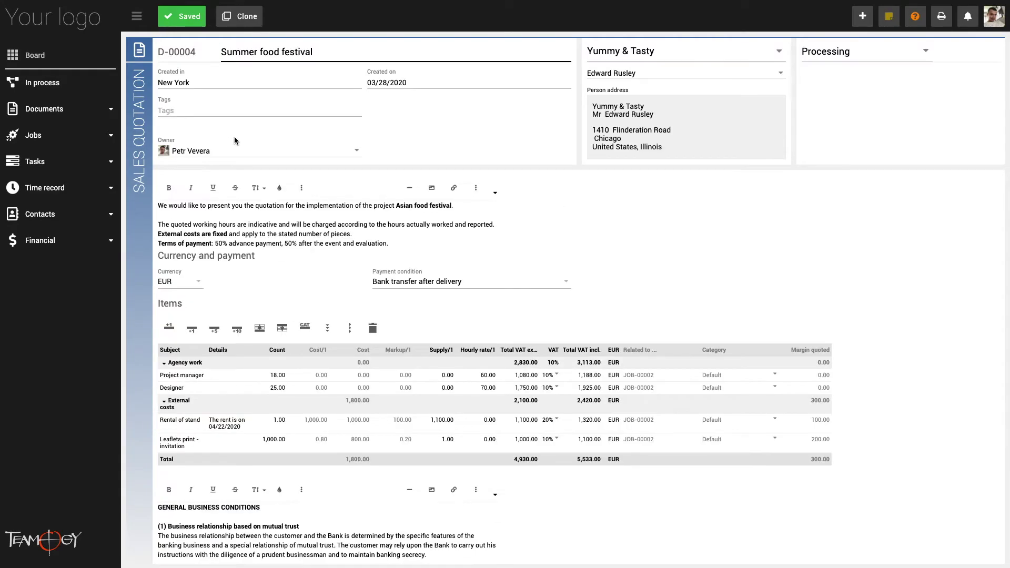
scroll(261, 217, down, 3)
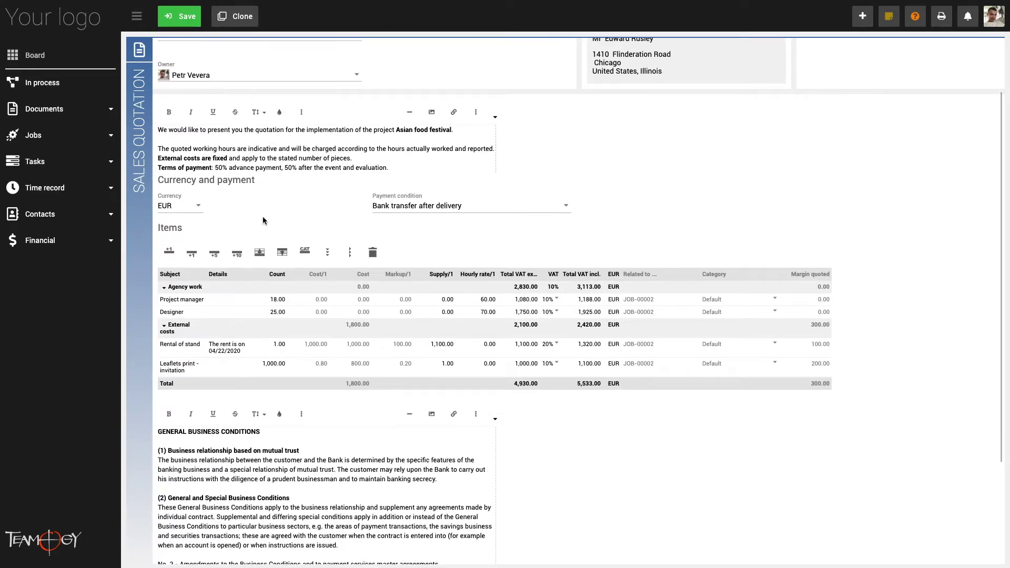
scroll(235, 362, down, 1)
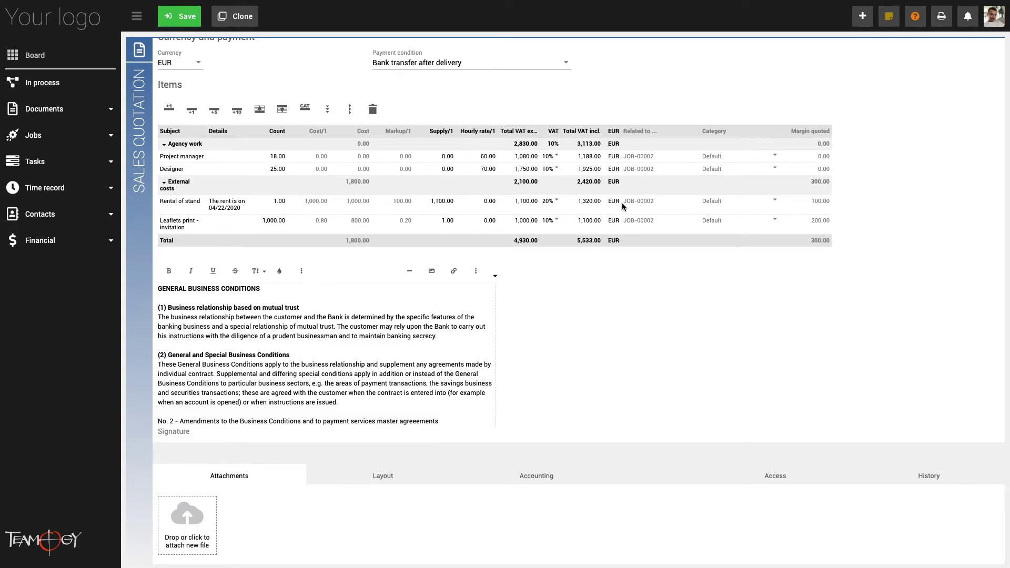
click(657, 156)
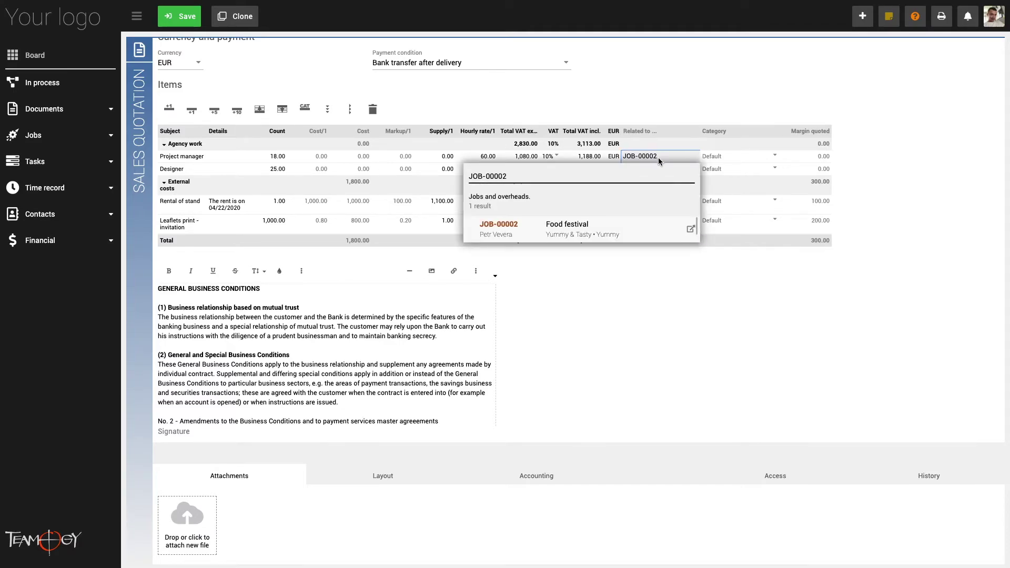
click(690, 231)
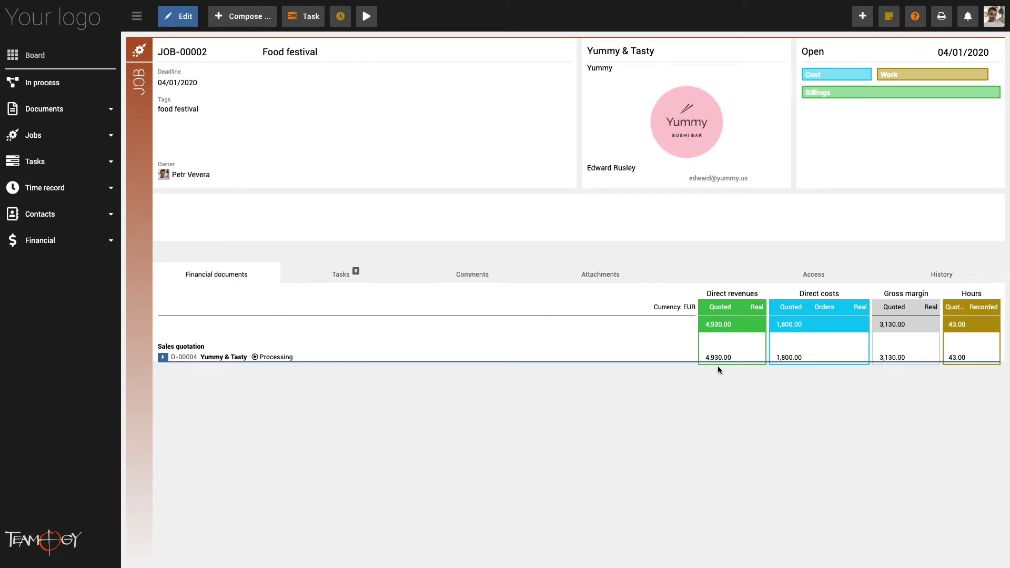
Expand the D-00004 row in the job's Financial documents to see its items, then return to the quotation
mouse_move(754, 364)
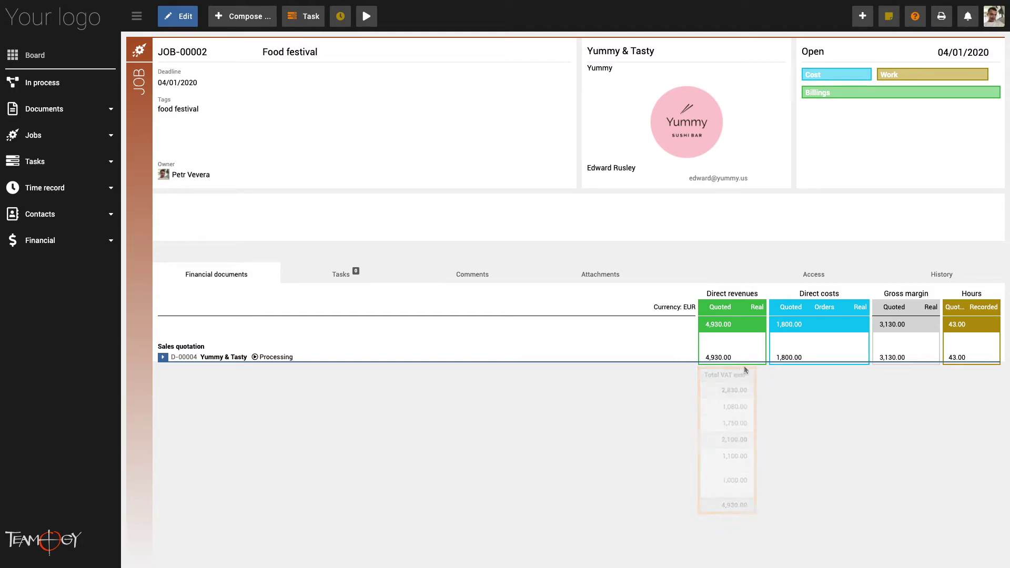
mouse_move(797, 364)
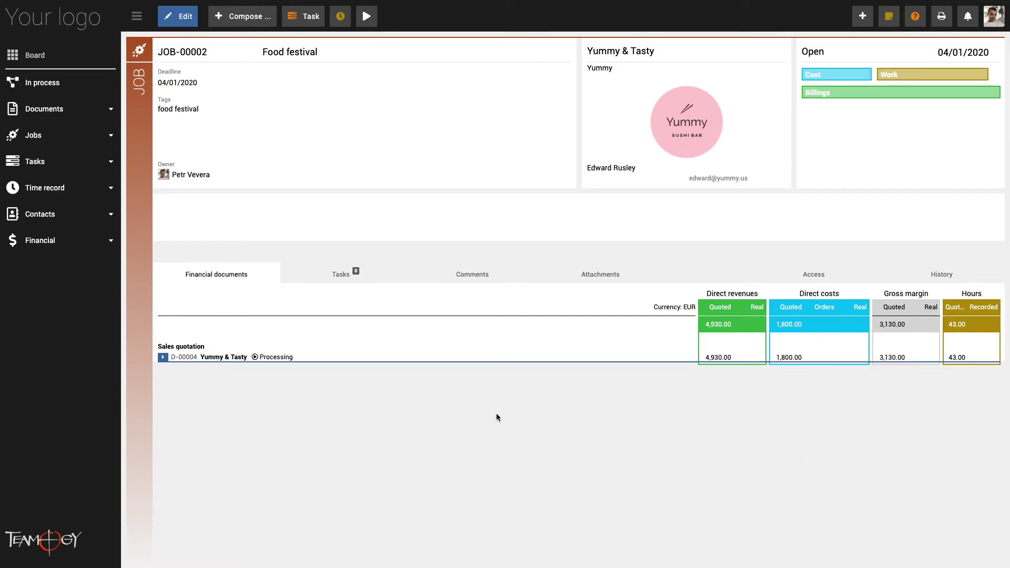
click(163, 358)
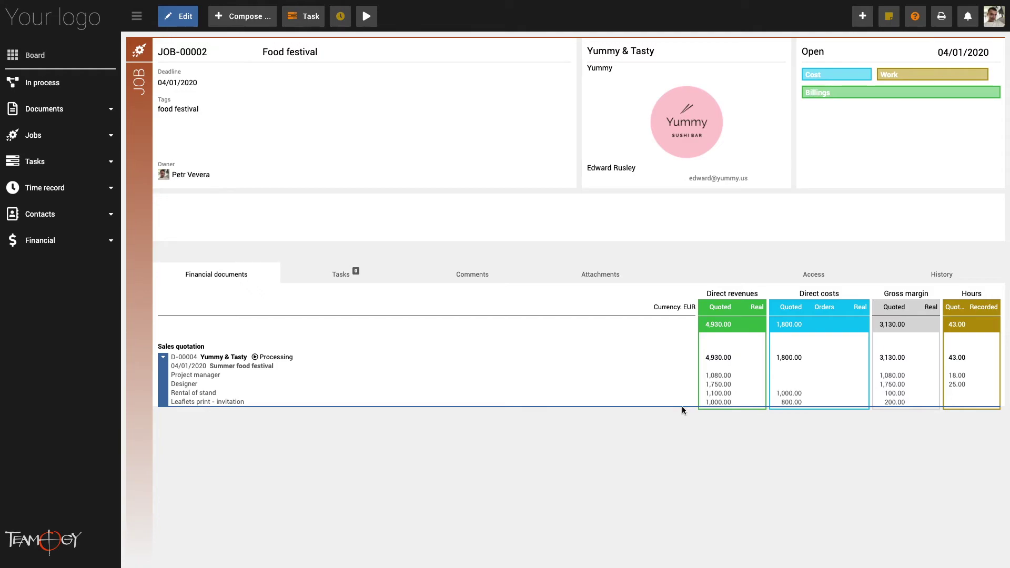
mouse_move(697, 406)
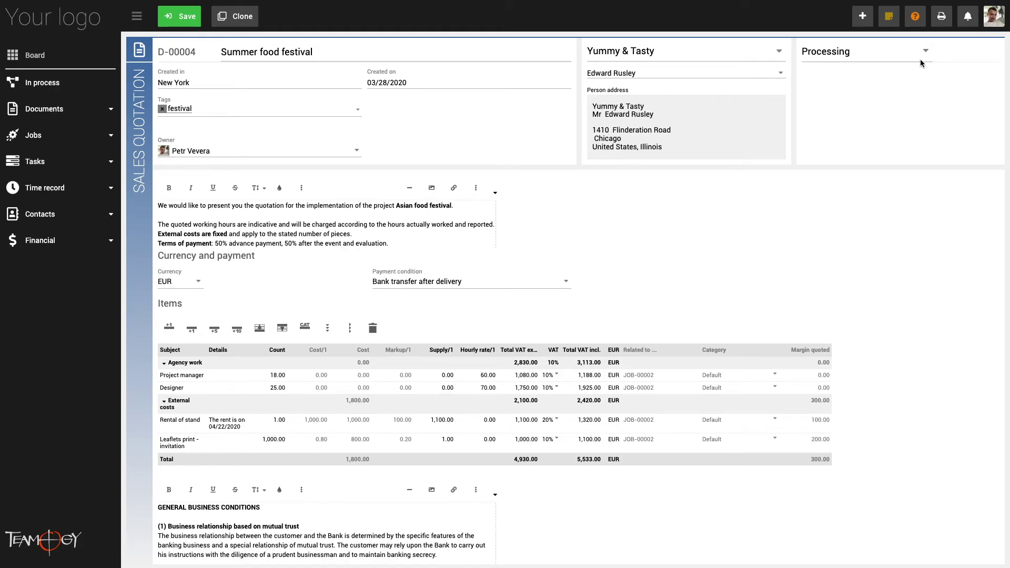
click(941, 18)
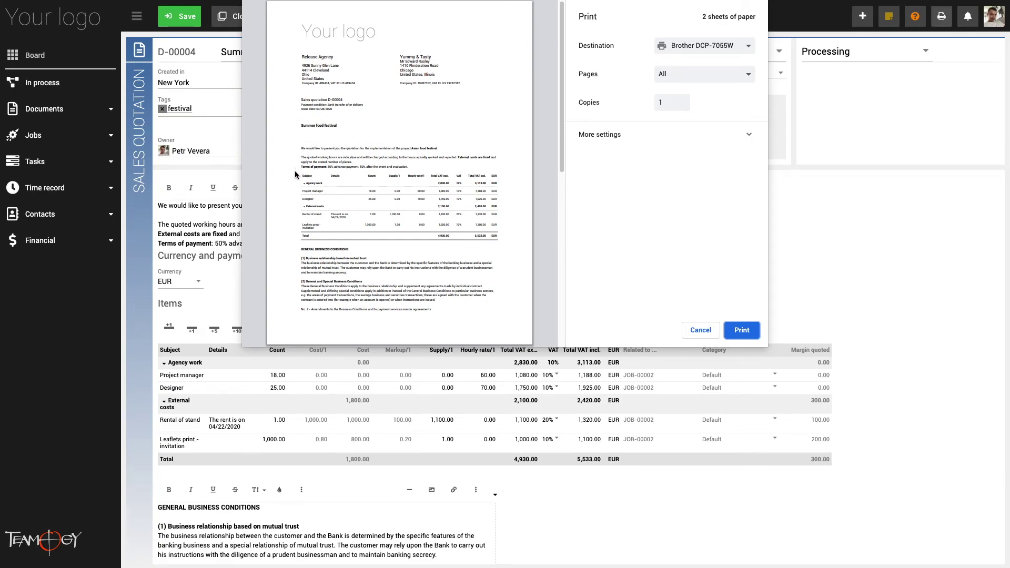
mouse_move(300, 231)
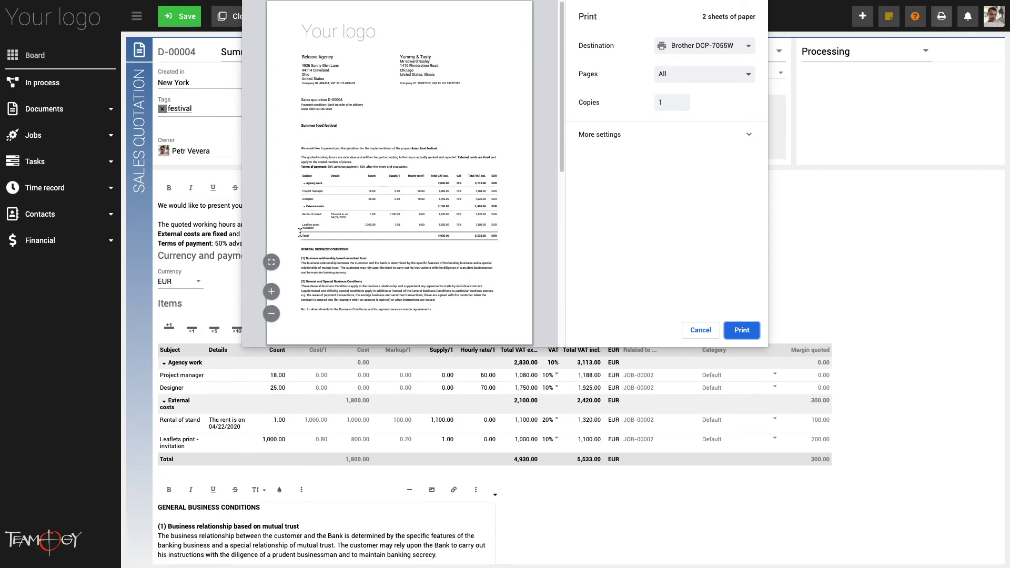
click(742, 332)
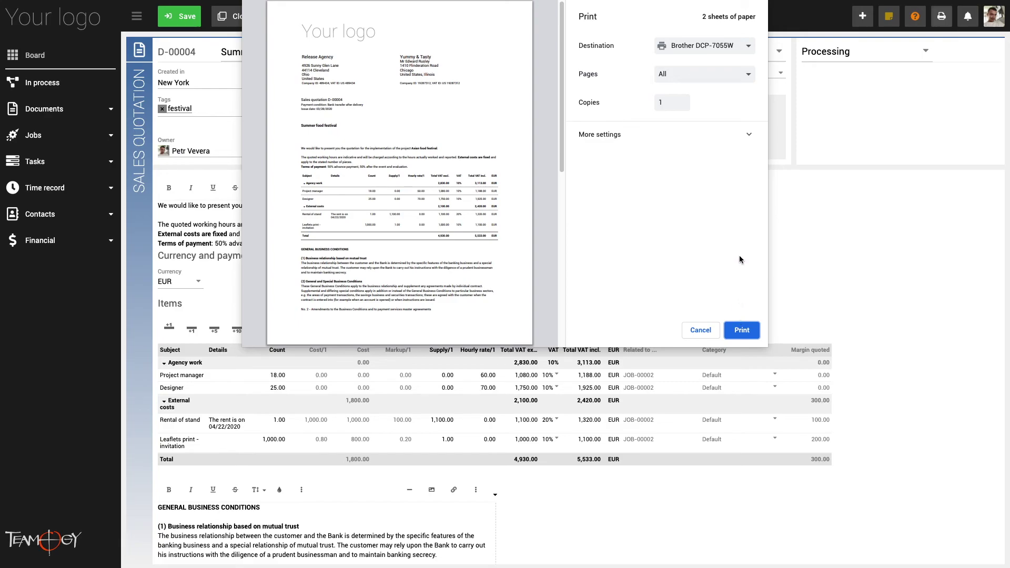
click(751, 138)
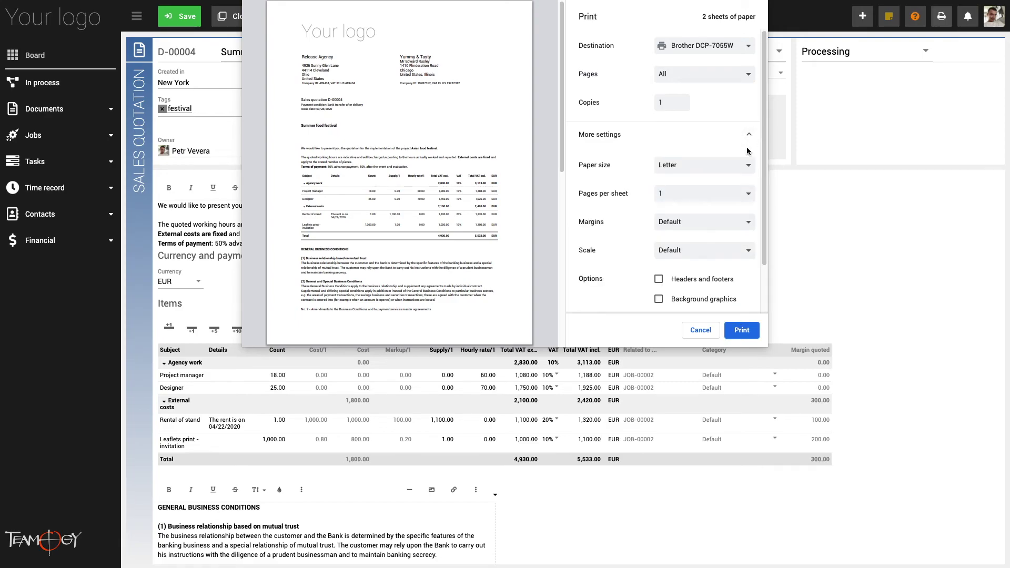
scroll(747, 151, down, 2)
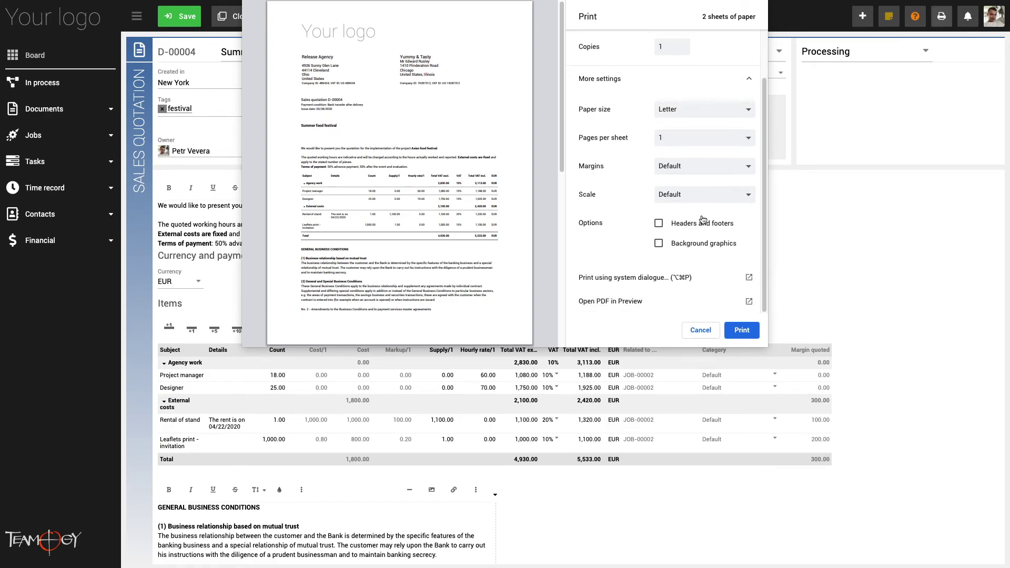
click(691, 331)
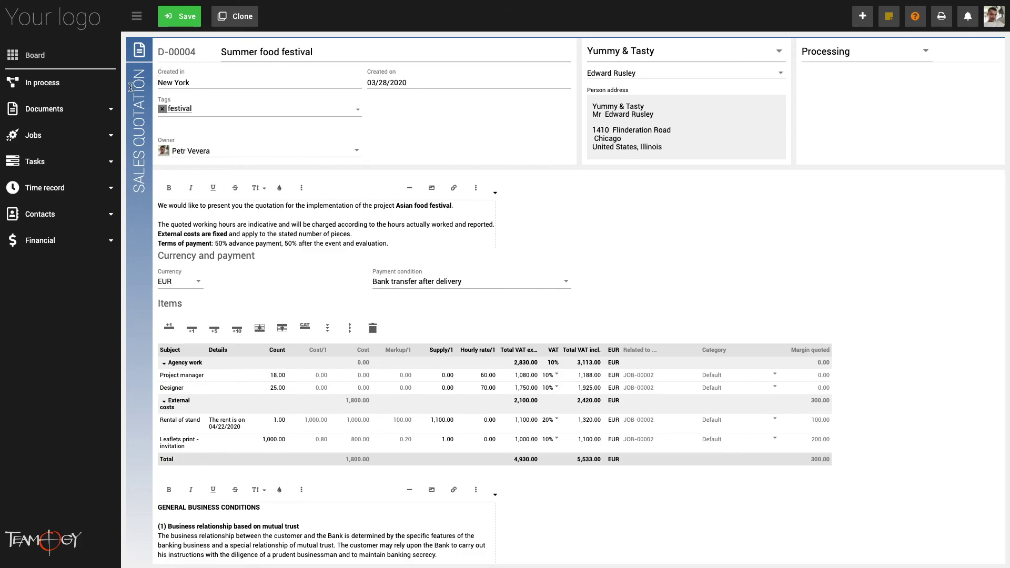
Open My documents under Documents and filter the list by the festival tag
click(106, 111)
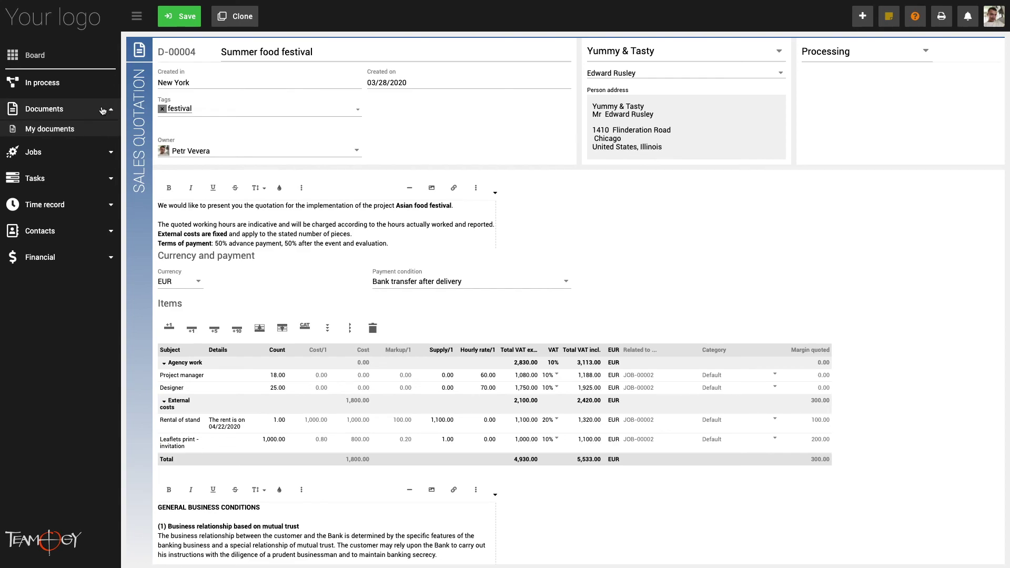
click(74, 132)
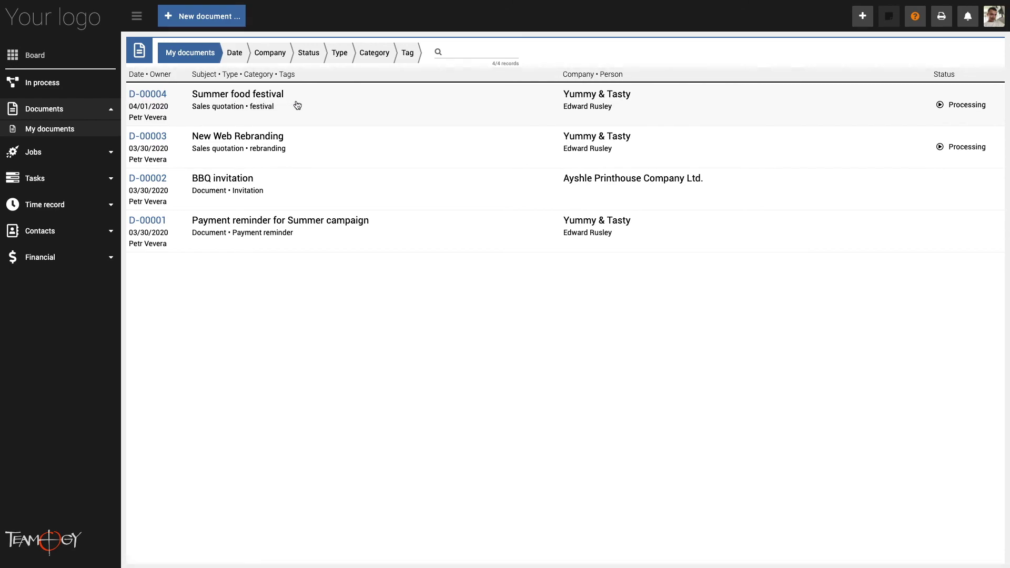
click(411, 54)
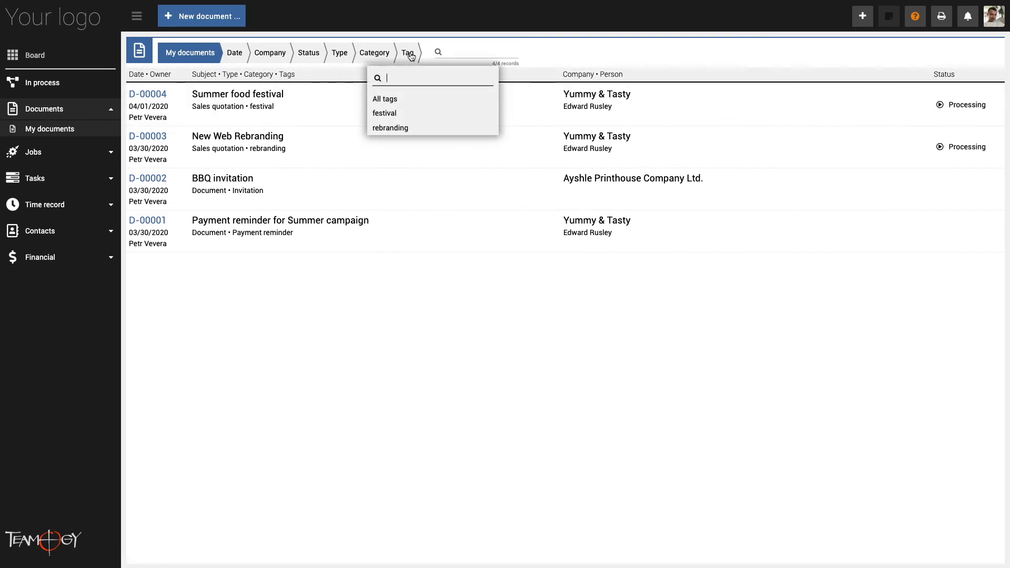
click(398, 115)
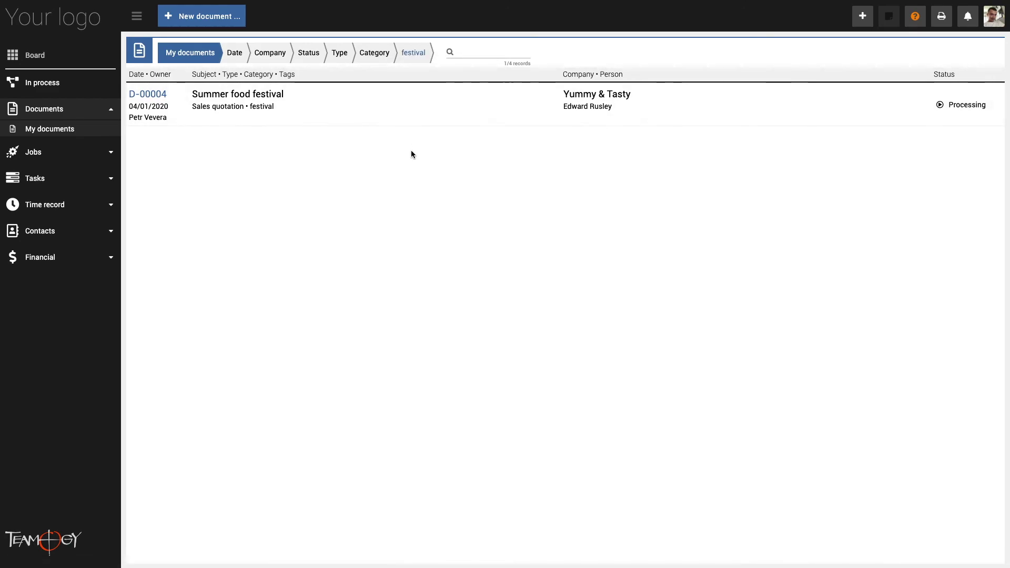